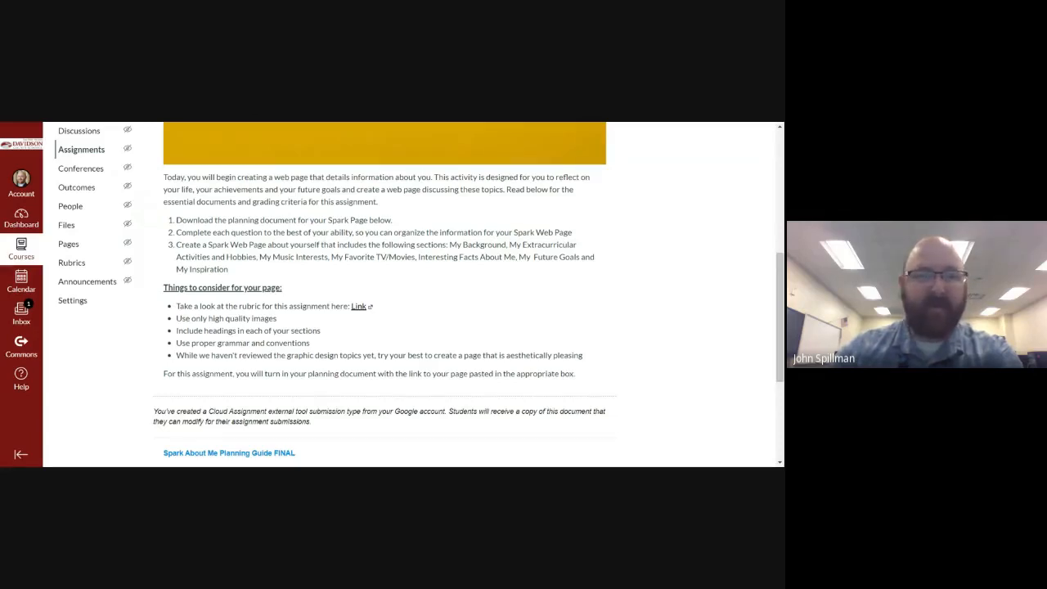
- Switch to the Spark Page Rubric document and review its grading criteria from Required Elements to Grammar and Conventions
{"action": "key", "text": "ctrl+Tab"}
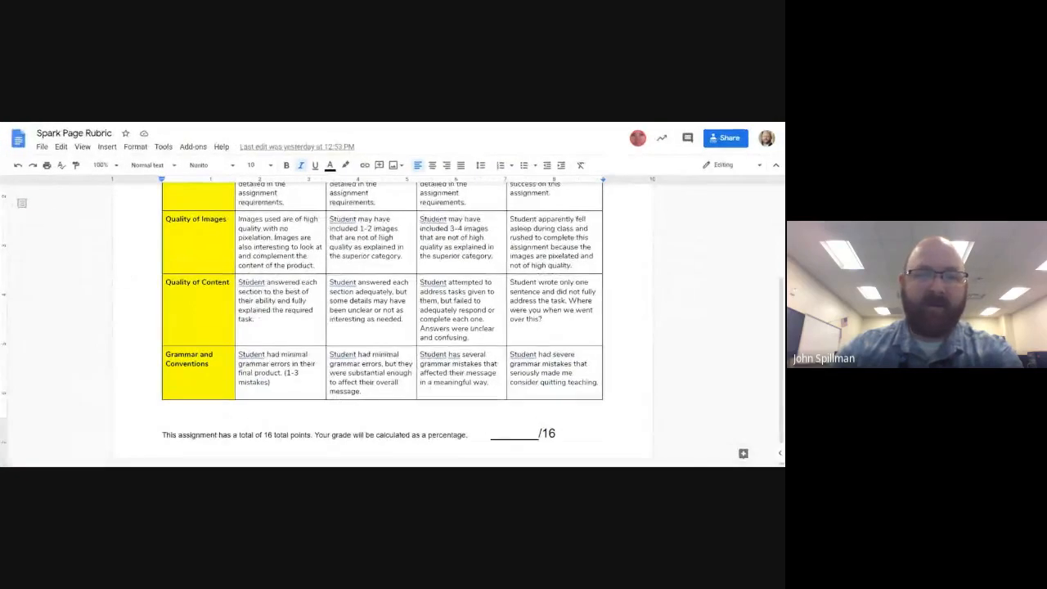
{"action": "scroll", "coordinate": [382, 327], "scroll_direction": "up", "scroll_amount": 3}
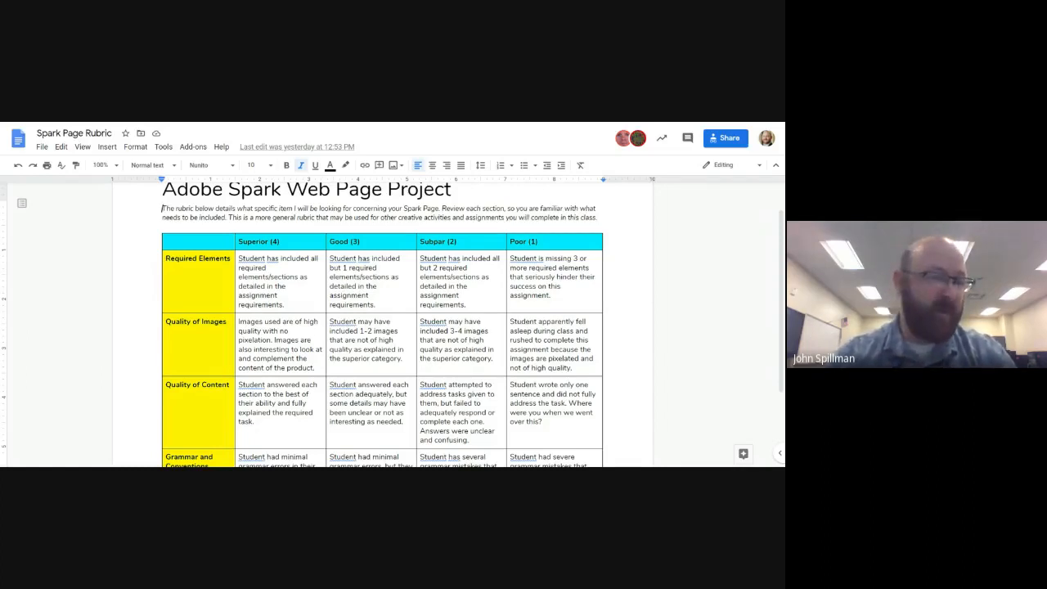
{"action": "scroll", "coordinate": [392, 324], "scroll_direction": "down", "scroll_amount": 3}
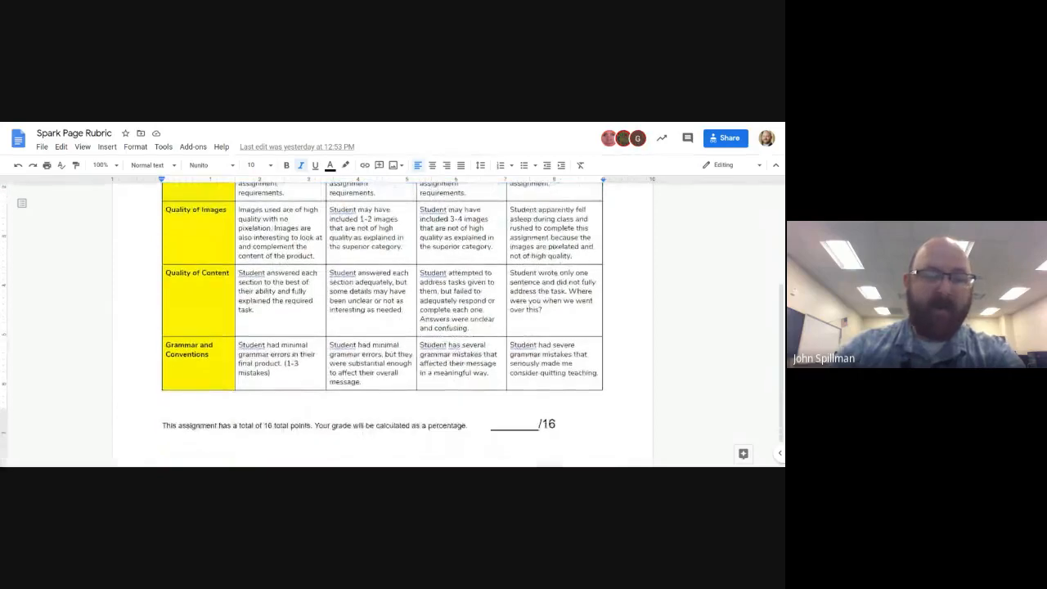
{"action": "scroll", "coordinate": [392, 324], "scroll_direction": "up", "scroll_amount": 4}
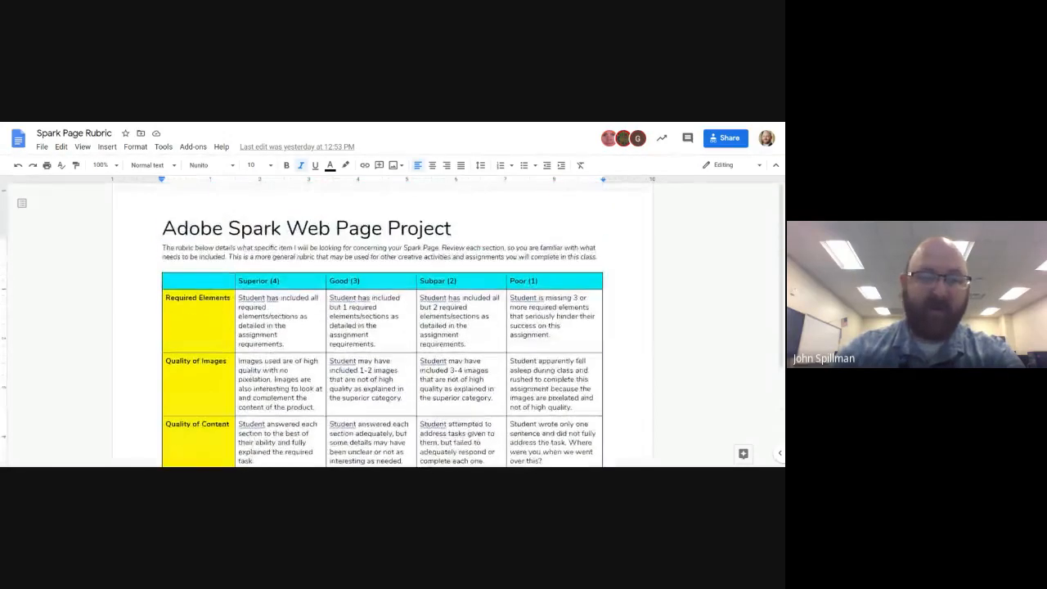
{"action": "scroll", "coordinate": [392, 324], "scroll_direction": "down", "scroll_amount": 3}
{"action": "scroll", "coordinate": [392, 324], "scroll_direction": "down", "scroll_amount": 1}
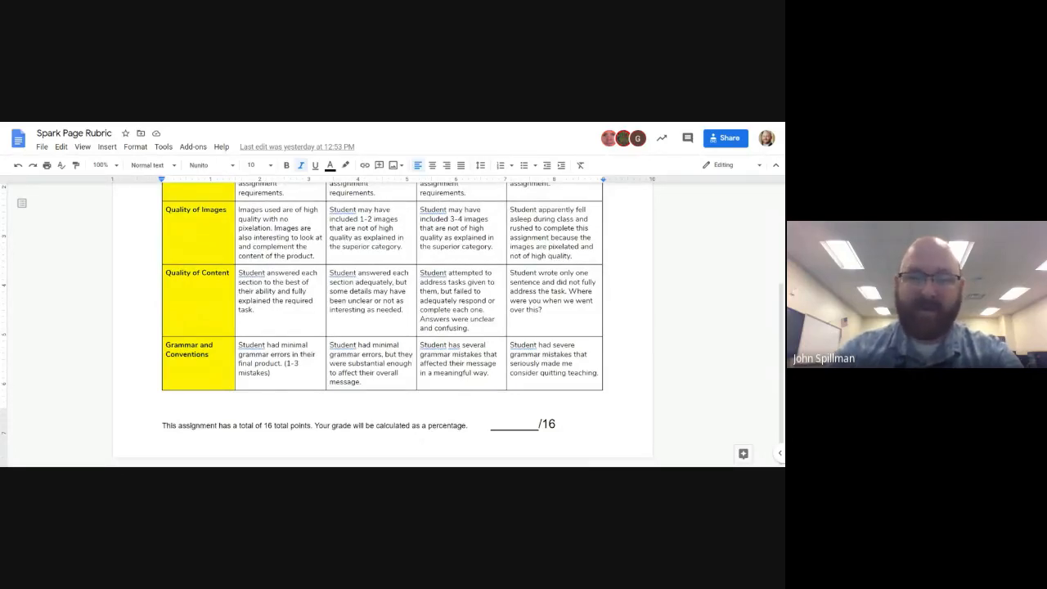
{"action": "scroll", "coordinate": [392, 320], "scroll_direction": "up", "scroll_amount": 2}
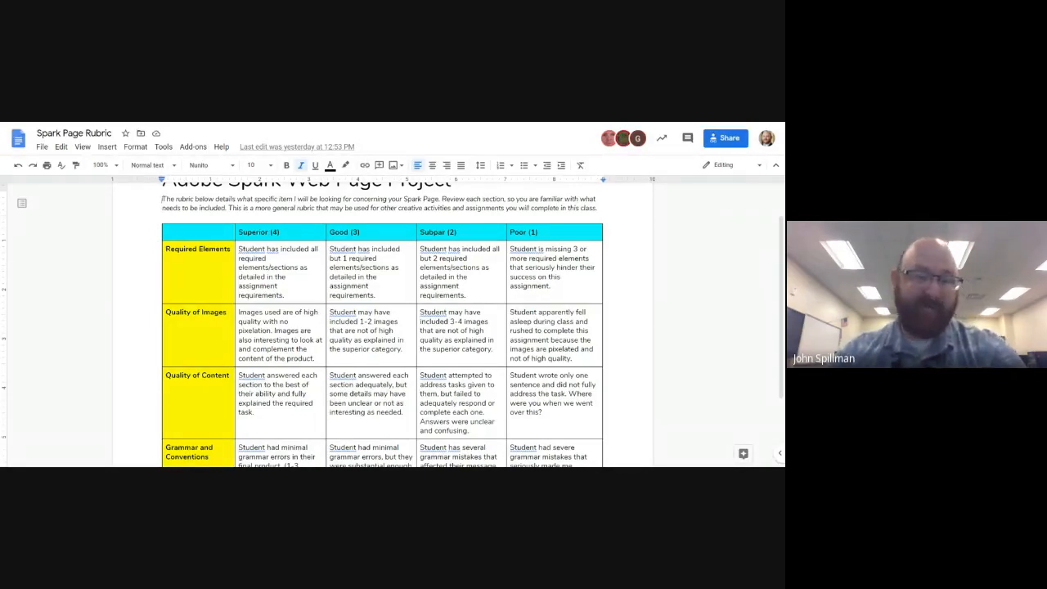
{"action": "scroll", "coordinate": [382, 323], "scroll_direction": "down", "scroll_amount": 1}
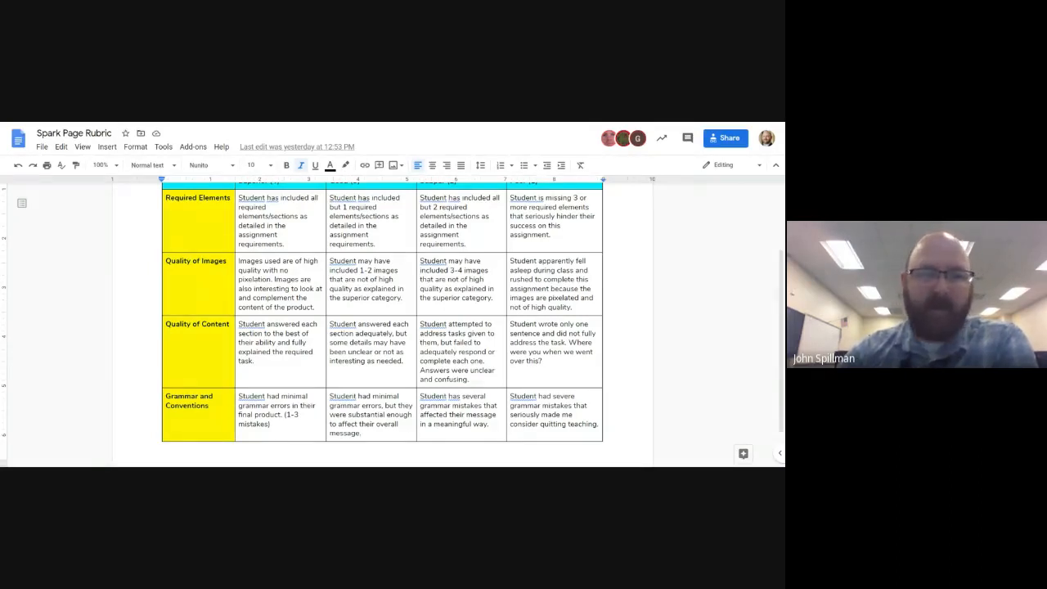
- Return to the Canvas assignment and read the introduction and first questions of the embedded Spark About Me Planning Guide
{"action": "key", "text": "ctrl+shift+Tab"}
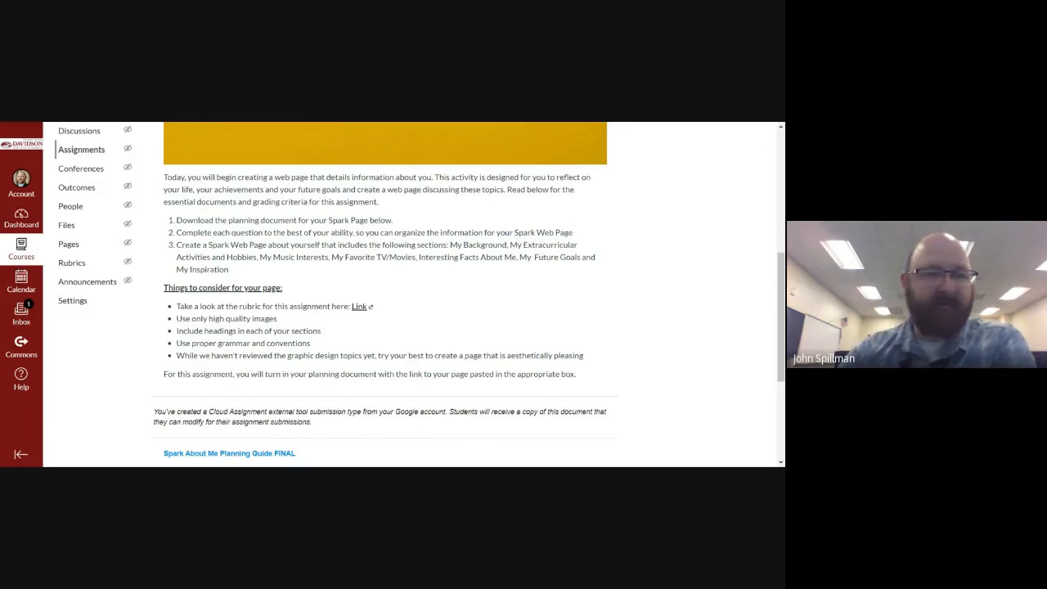
{"action": "scroll", "coordinate": [347, 248], "scroll_direction": "down", "scroll_amount": 3}
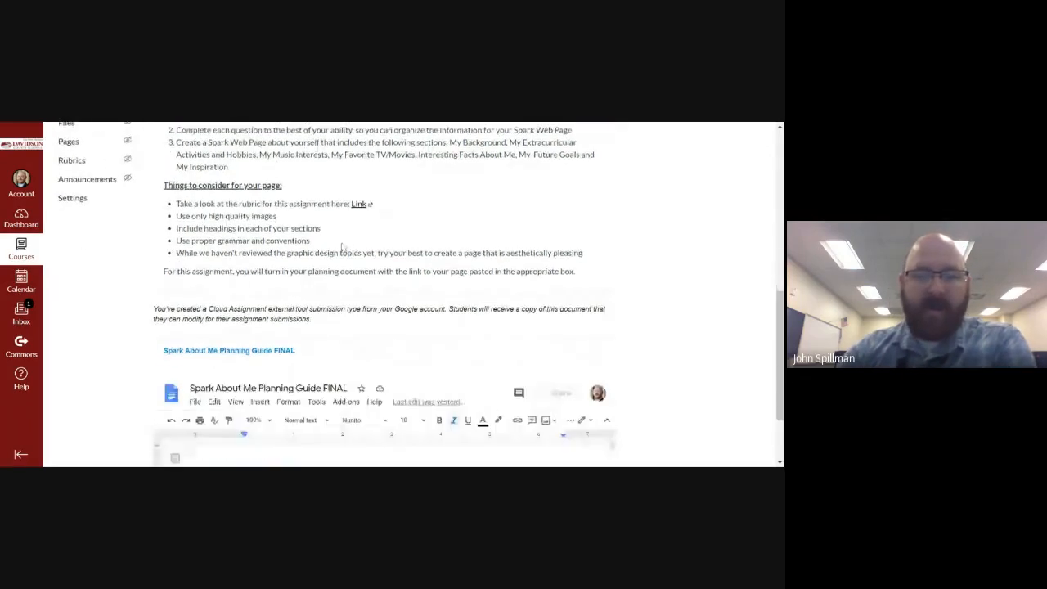
{"action": "scroll", "coordinate": [429, 260], "scroll_direction": "down", "scroll_amount": 3}
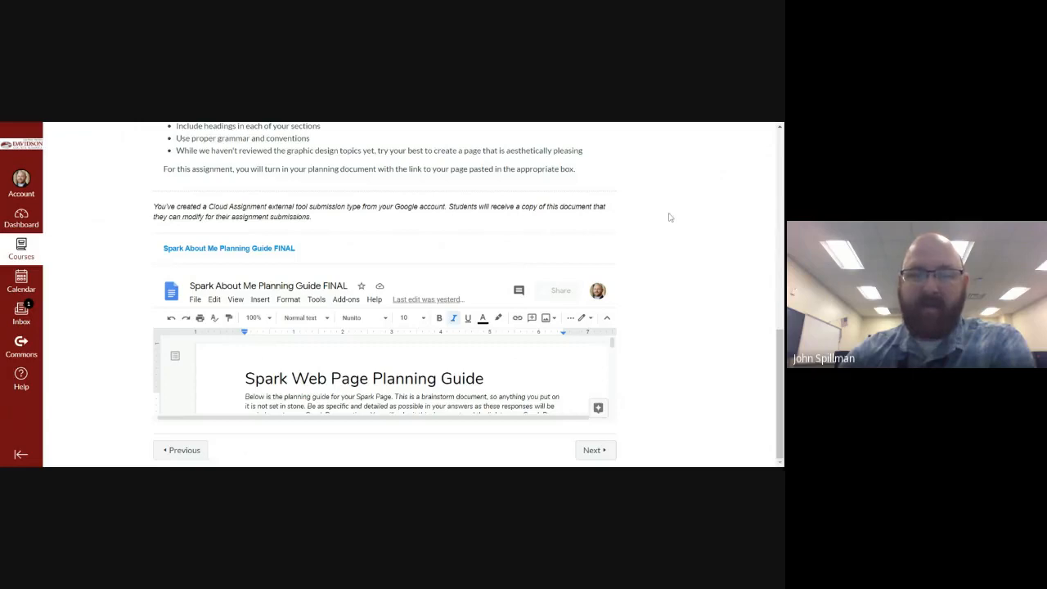
{"action": "scroll", "coordinate": [615, 351], "scroll_direction": "down", "scroll_amount": 1}
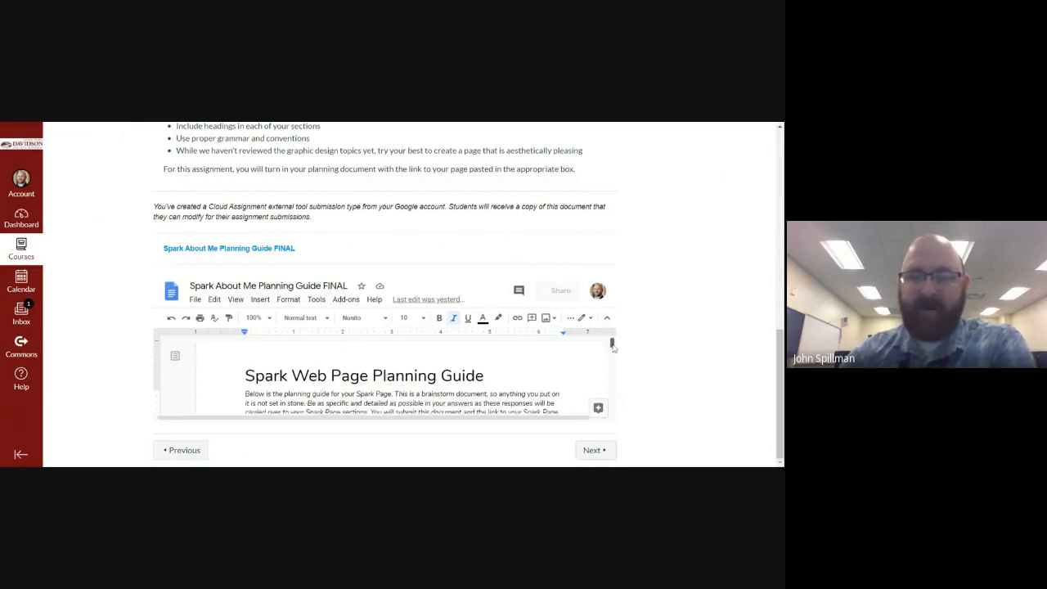
{"action": "scroll", "coordinate": [614, 350], "scroll_direction": "down", "scroll_amount": 1}
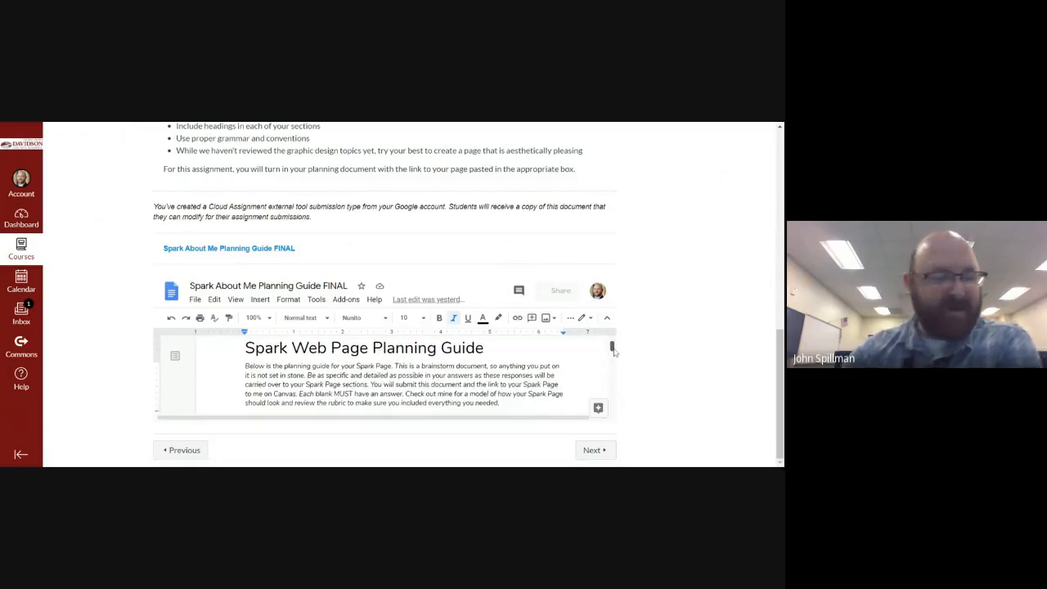
{"action": "scroll", "coordinate": [615, 350], "scroll_direction": "down", "scroll_amount": 3}
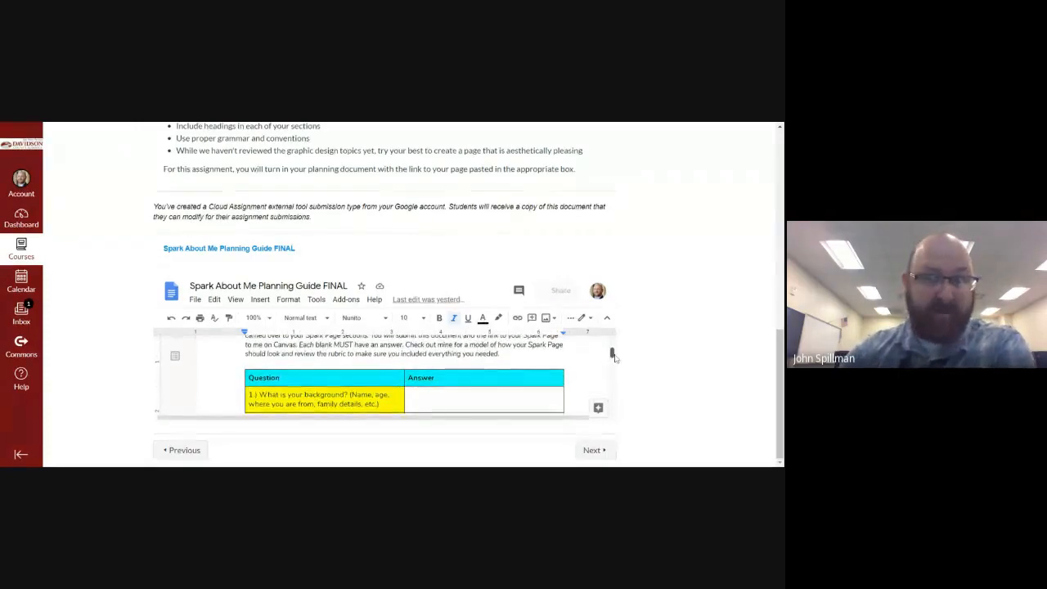
{"action": "scroll", "coordinate": [615, 360], "scroll_direction": "down", "scroll_amount": 2}
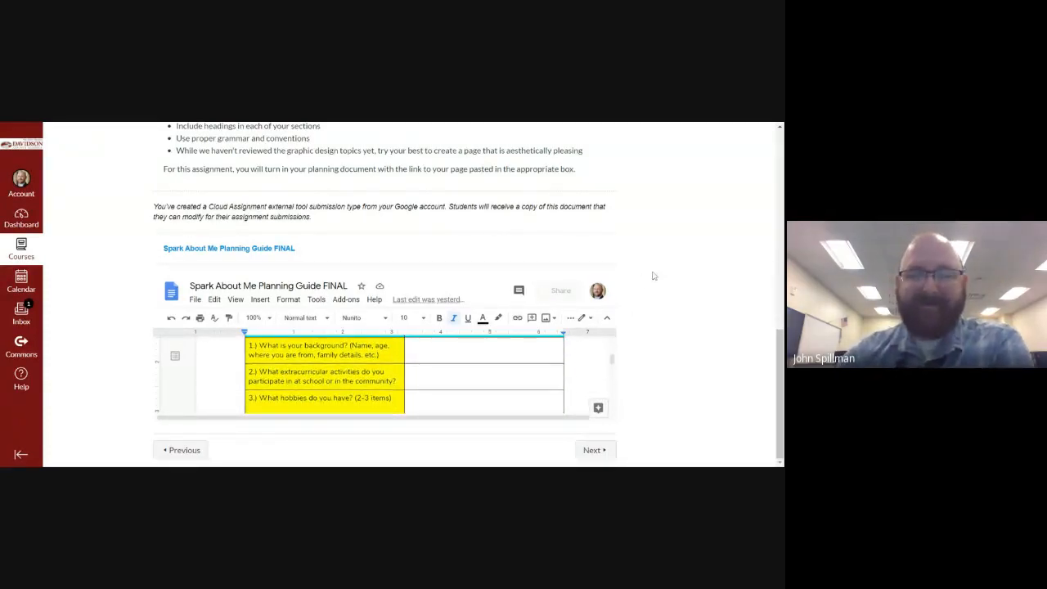
- Review the assignment's submission notes and the planning guide's remaining questions, including the published link item, and return to the assignment's title
{"action": "left_click_drag", "start_coordinate": [779, 359], "coordinate": [780, 347]}
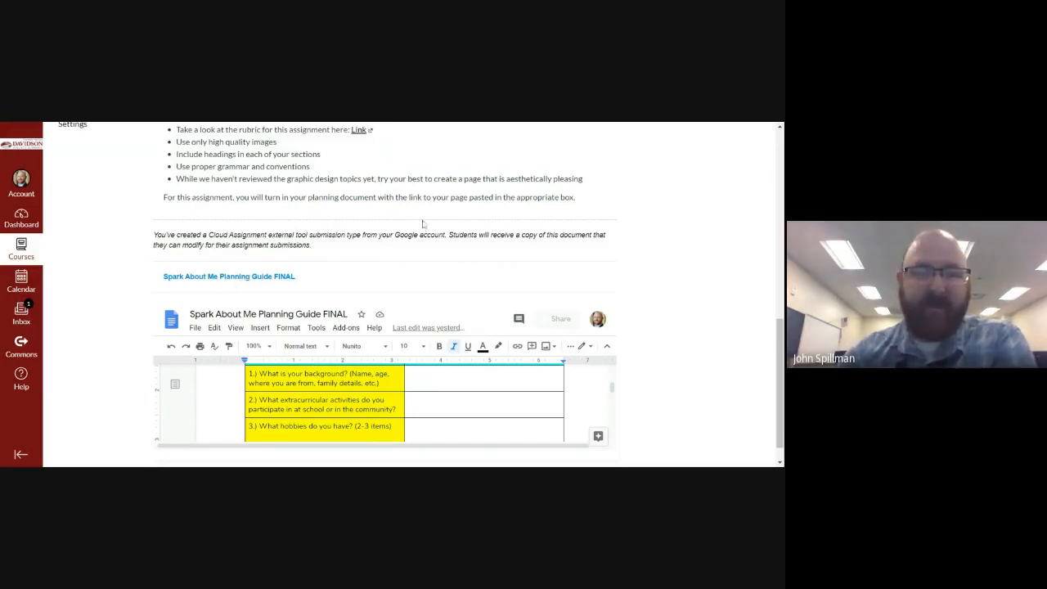
{"action": "scroll", "coordinate": [503, 224], "scroll_direction": "down", "scroll_amount": 1}
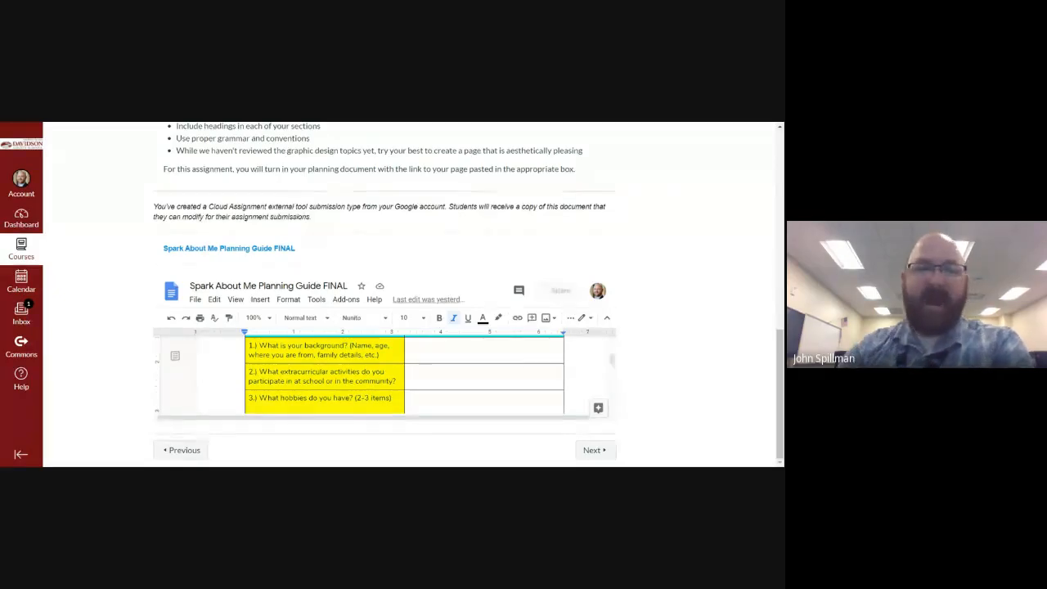
{"action": "scroll", "coordinate": [393, 207], "scroll_direction": "up", "scroll_amount": 3}
{"action": "scroll", "coordinate": [386, 218], "scroll_direction": "down", "scroll_amount": 3}
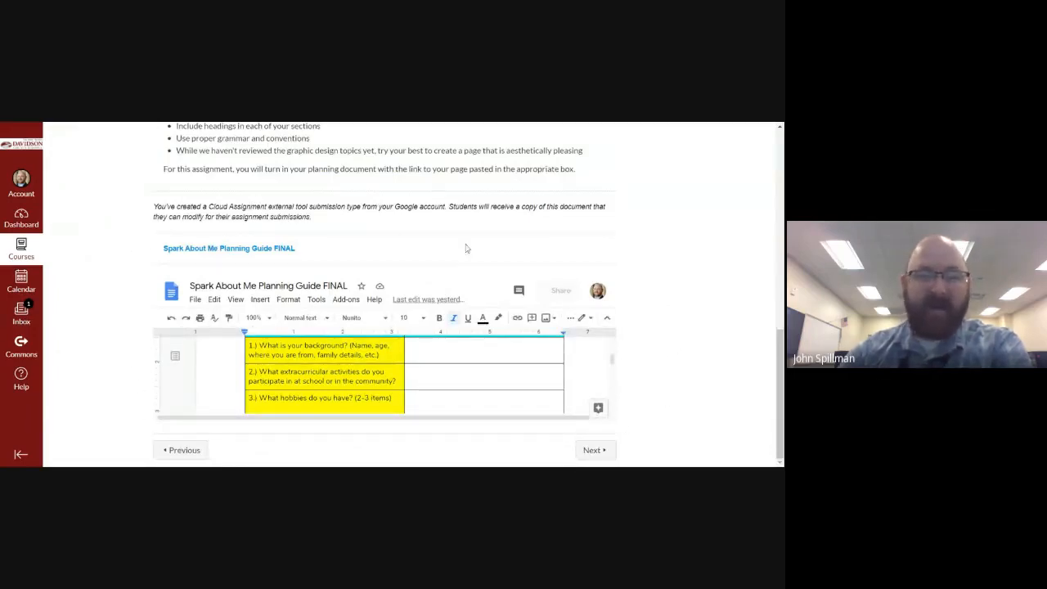
{"action": "scroll", "coordinate": [363, 331], "scroll_direction": "up", "scroll_amount": 3}
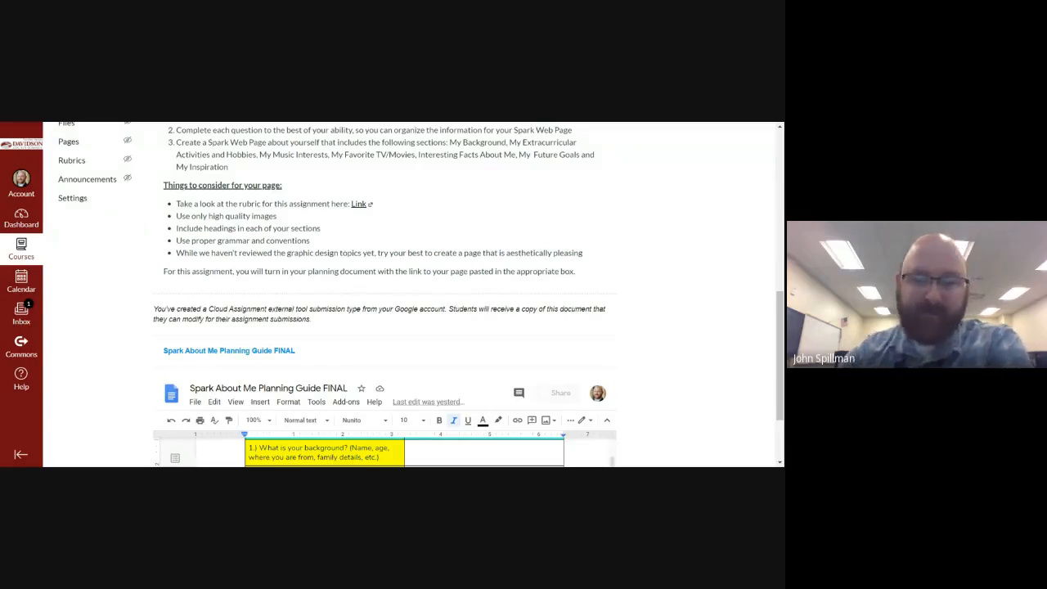
{"action": "scroll", "coordinate": [384, 295], "scroll_direction": "down", "scroll_amount": 3}
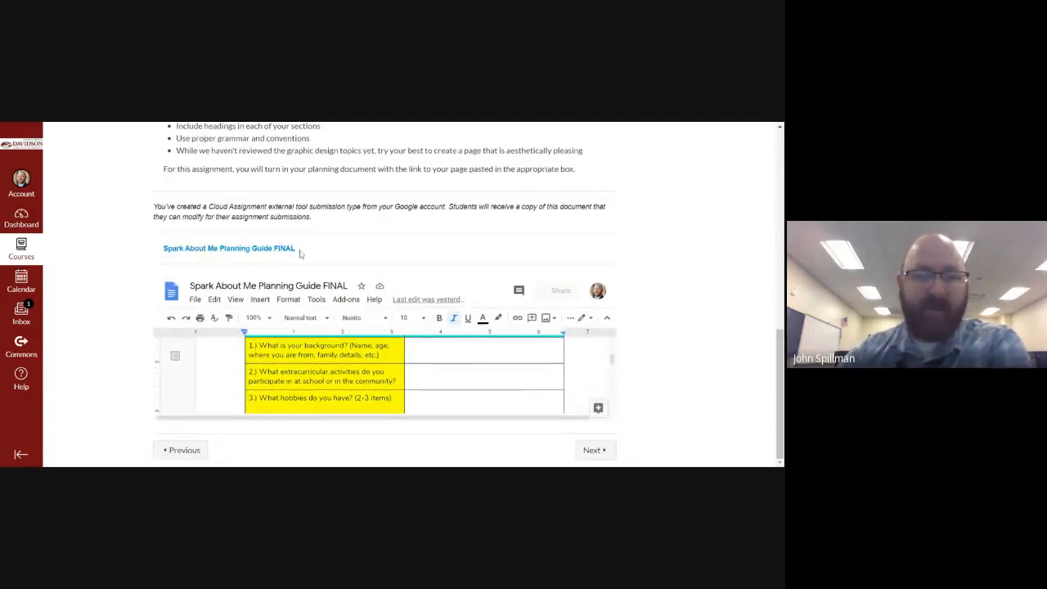
{"action": "scroll", "coordinate": [406, 373], "scroll_direction": "down", "scroll_amount": 5}
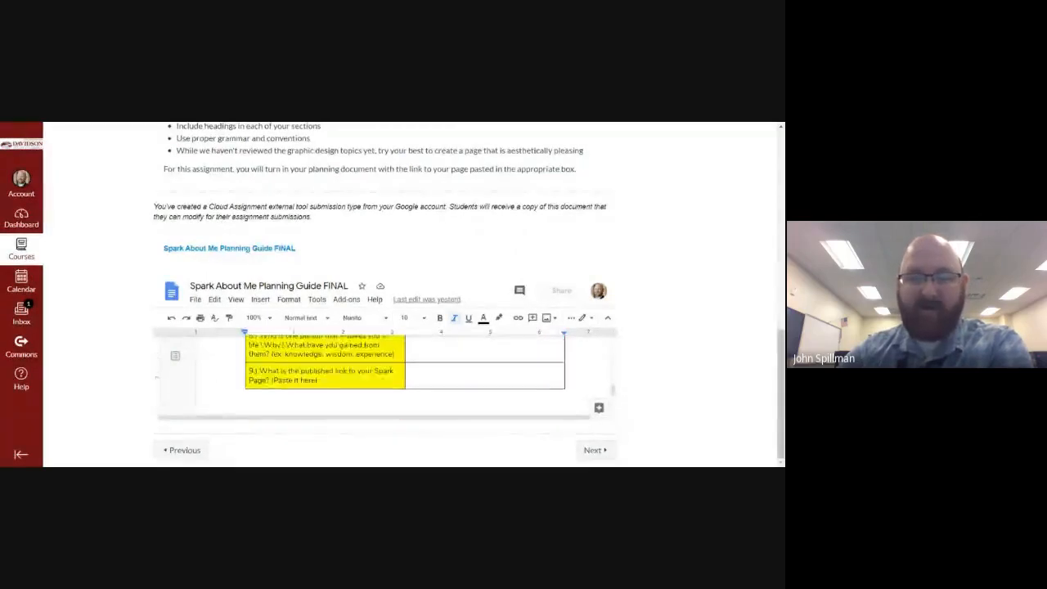
{"action": "scroll", "coordinate": [405, 372], "scroll_direction": "up", "scroll_amount": 4}
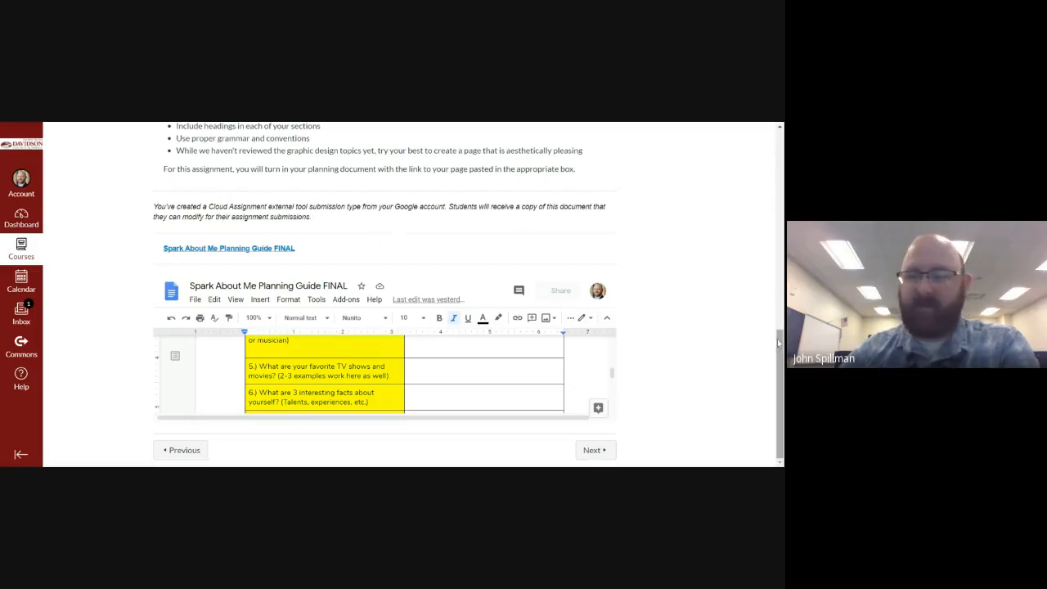
{"action": "scroll", "coordinate": [649, 244], "scroll_direction": "up", "scroll_amount": 10}
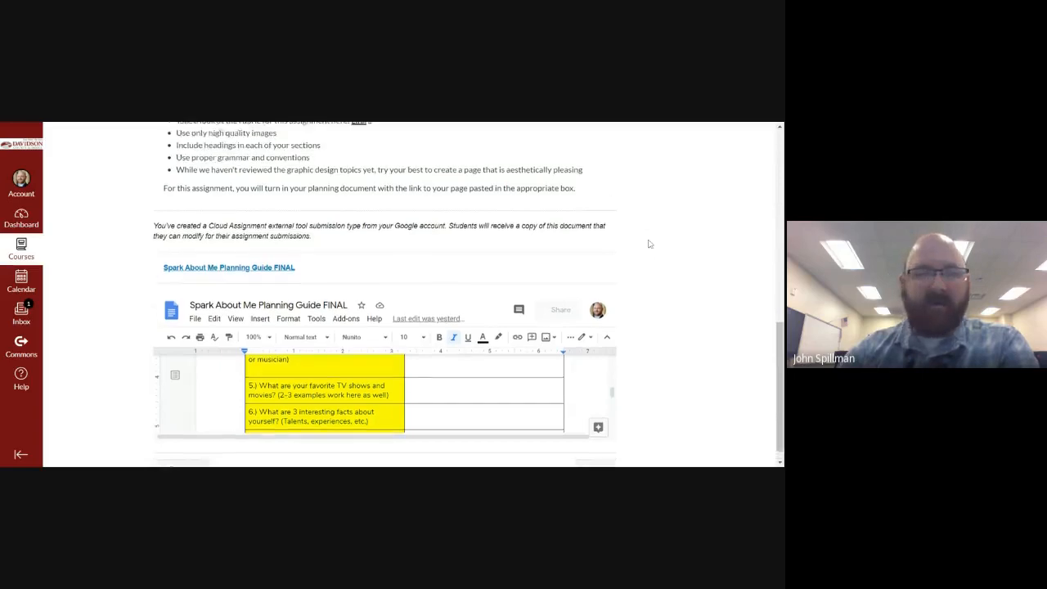
{"action": "scroll", "coordinate": [649, 245], "scroll_direction": "up", "scroll_amount": 3}
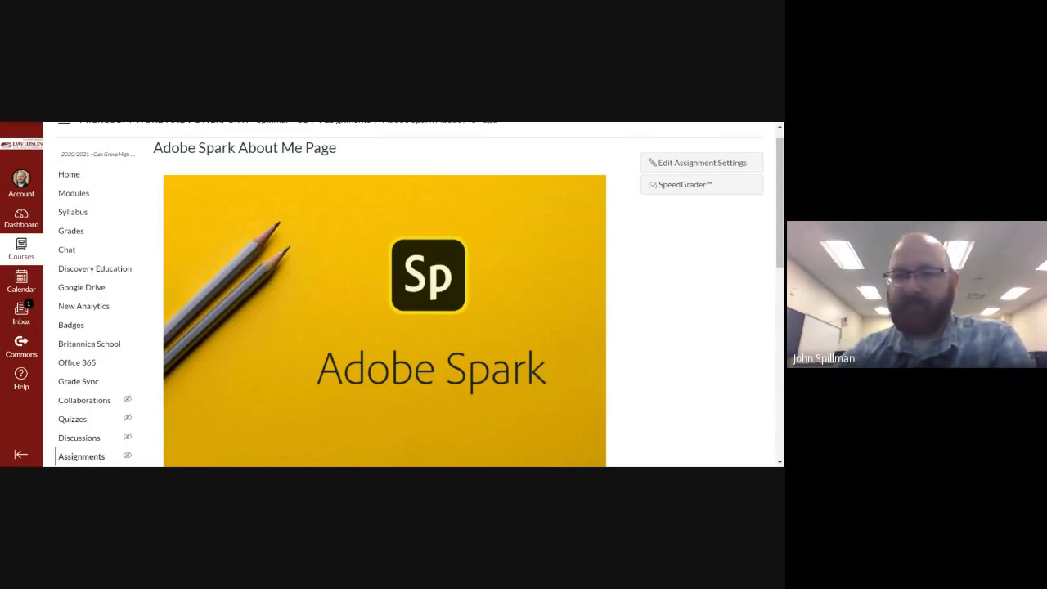
- Switch to Adobe Spark and create a new web page project
{"action": "key", "text": "ctrl+Tab"}
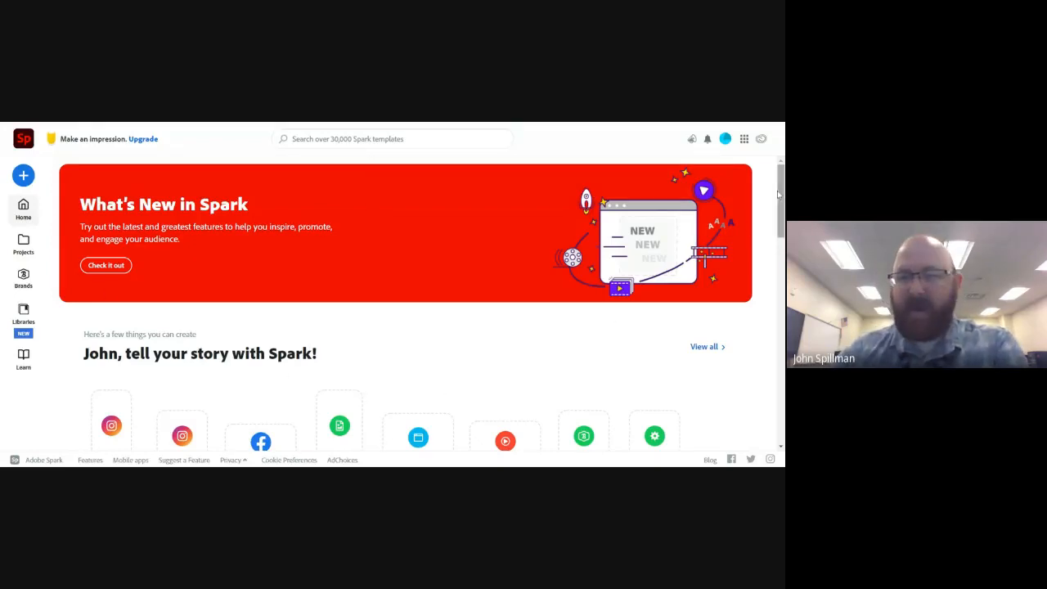
{"action": "left_click_drag", "start_coordinate": [780, 188], "coordinate": [780, 225]}
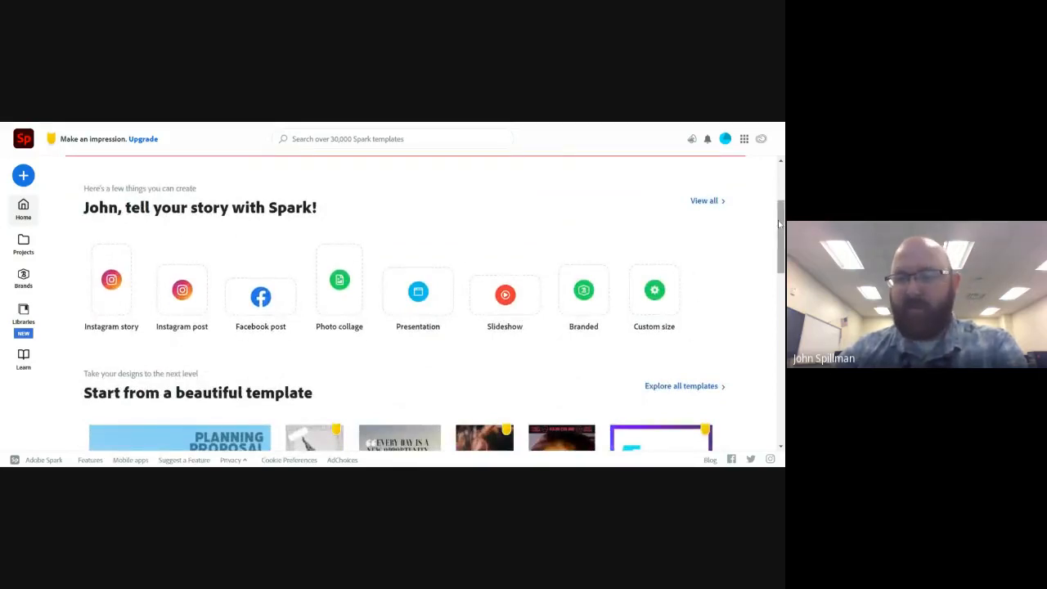
{"action": "mouse_move", "coordinate": [780, 225]}
{"action": "left_mouse_down"}
{"action": "mouse_move", "coordinate": [779, 240]}
{"action": "mouse_move", "coordinate": [769, 213]}
{"action": "mouse_move", "coordinate": [780, 211]}
{"action": "left_mouse_up"}
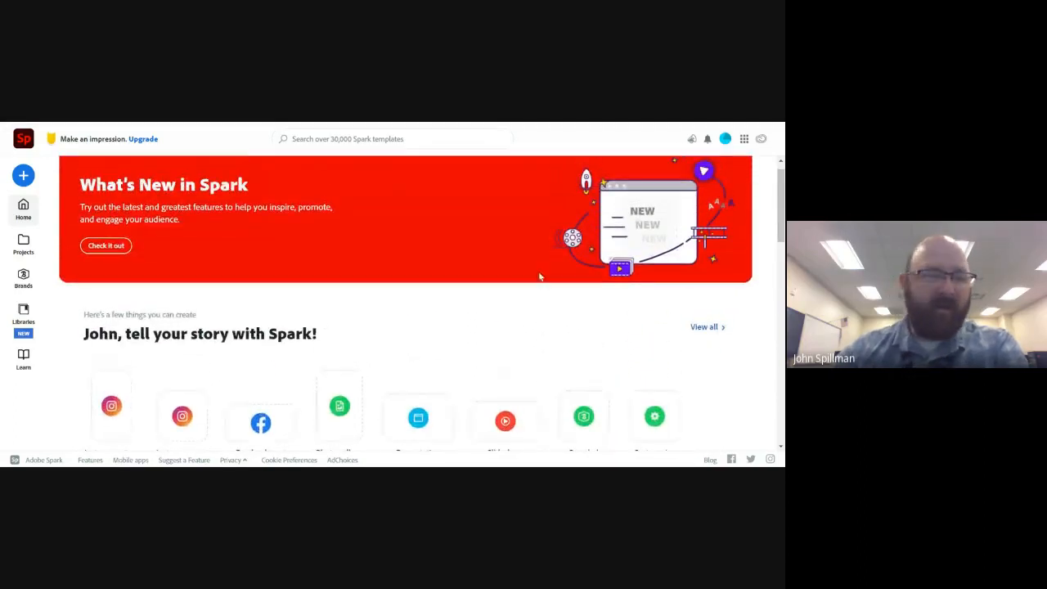
{"action": "left_click", "coordinate": [23, 179]}
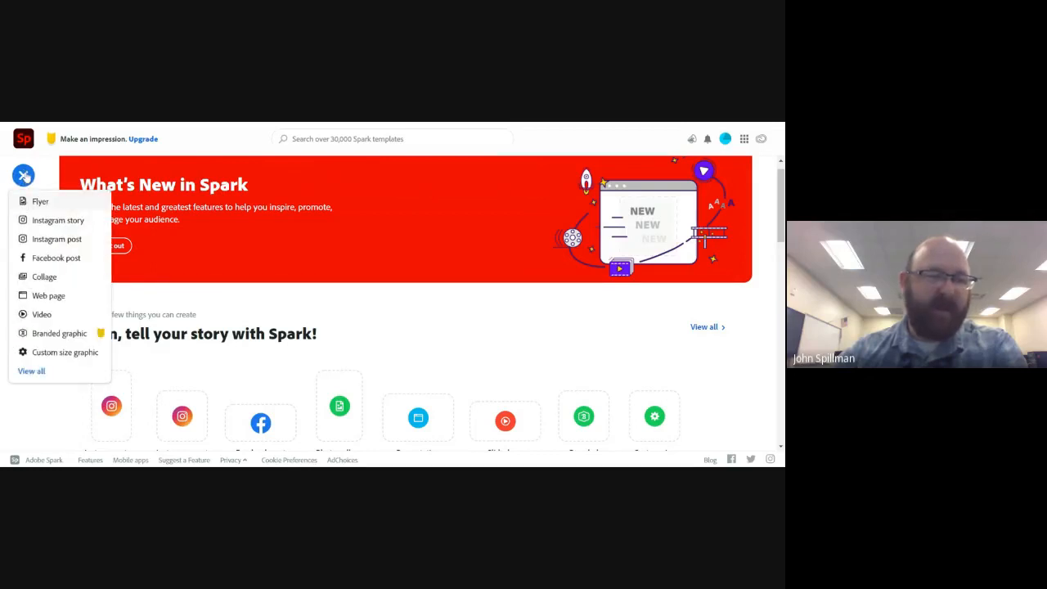
{"action": "left_click", "coordinate": [34, 300]}
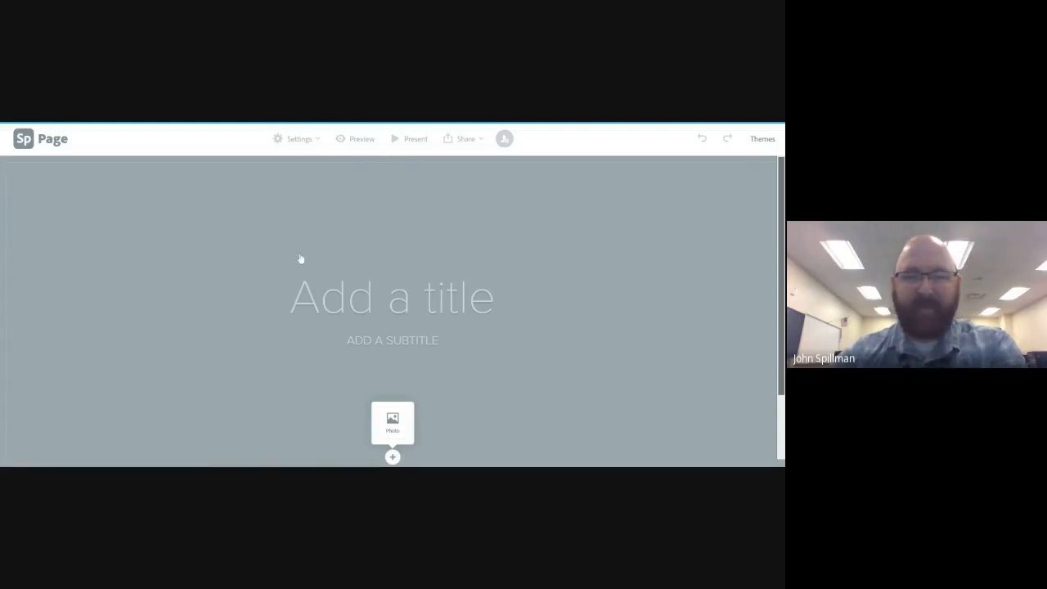
{"action": "scroll", "coordinate": [783, 245], "scroll_direction": "down", "scroll_amount": 1}
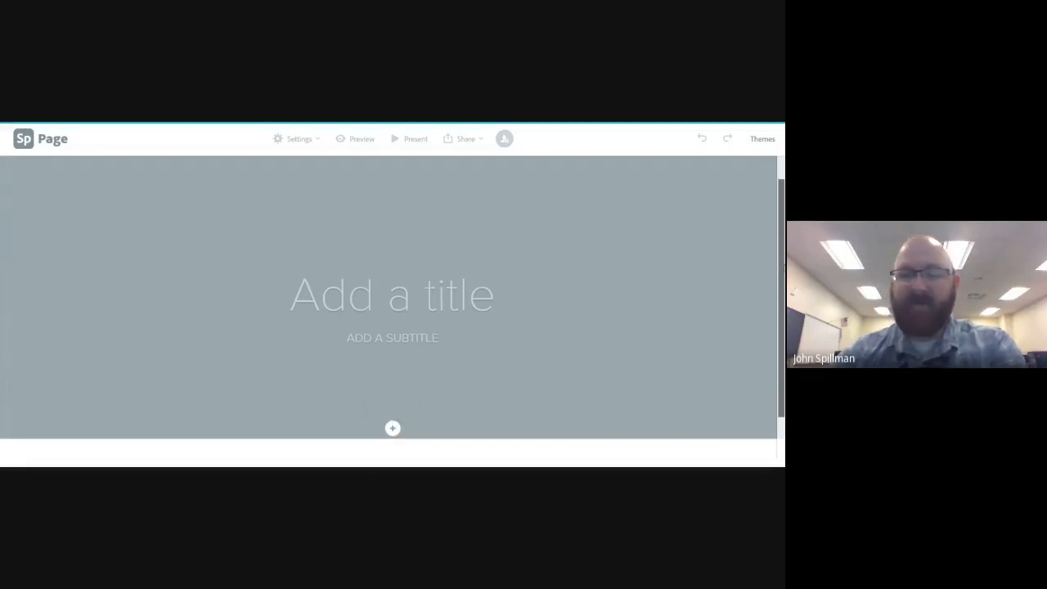
{"action": "scroll", "coordinate": [779, 239], "scroll_direction": "up", "scroll_amount": 1}
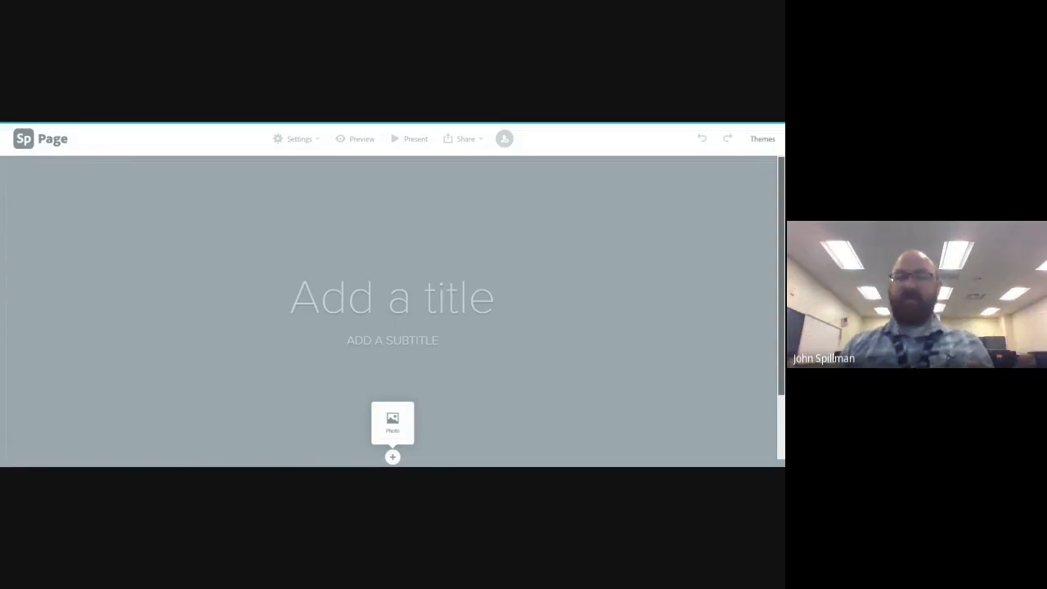
- Enter the author's full name as the page title
{"action": "left_click", "coordinate": [410, 305]}
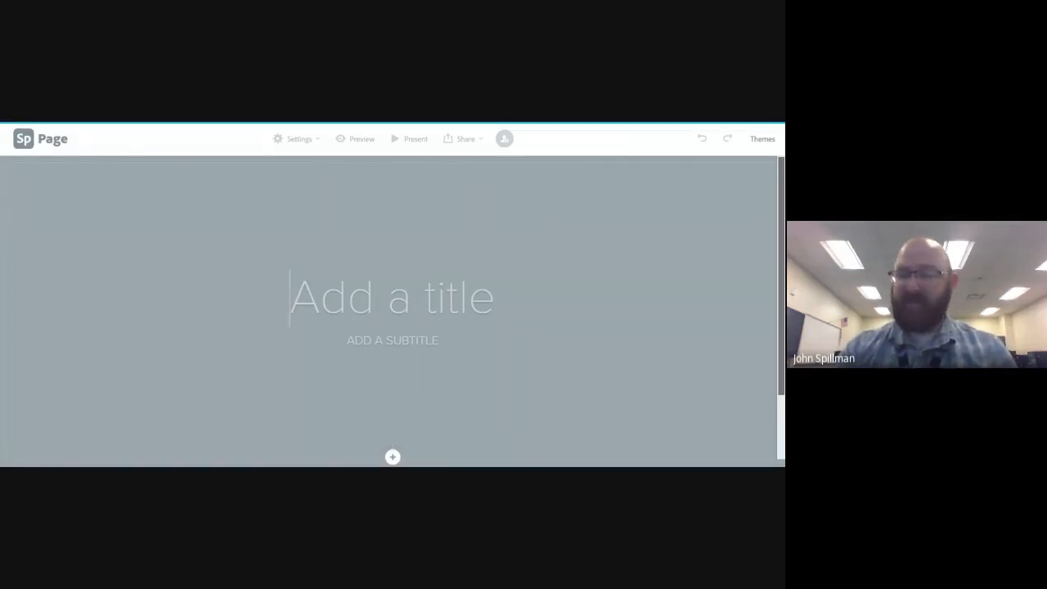
{"action": "type", "text": "JOhn"}
{"action": "key", "text": "BackSpace"}
{"action": "key", "text": "BackSpace"}
{"action": "key", "text": "BackSpace"}
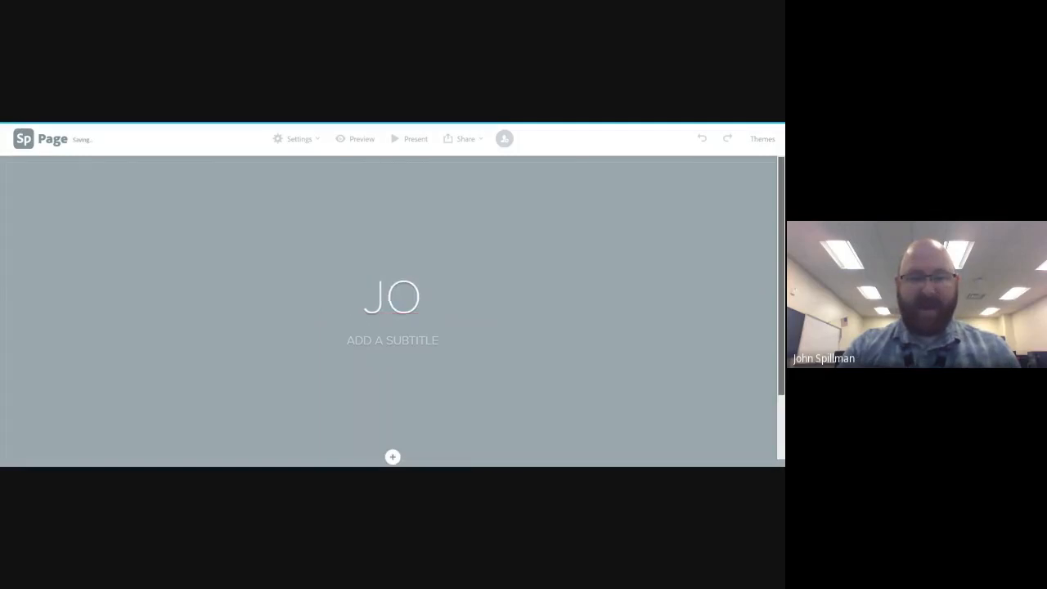
{"action": "type", "text": "ohn SPill,"}
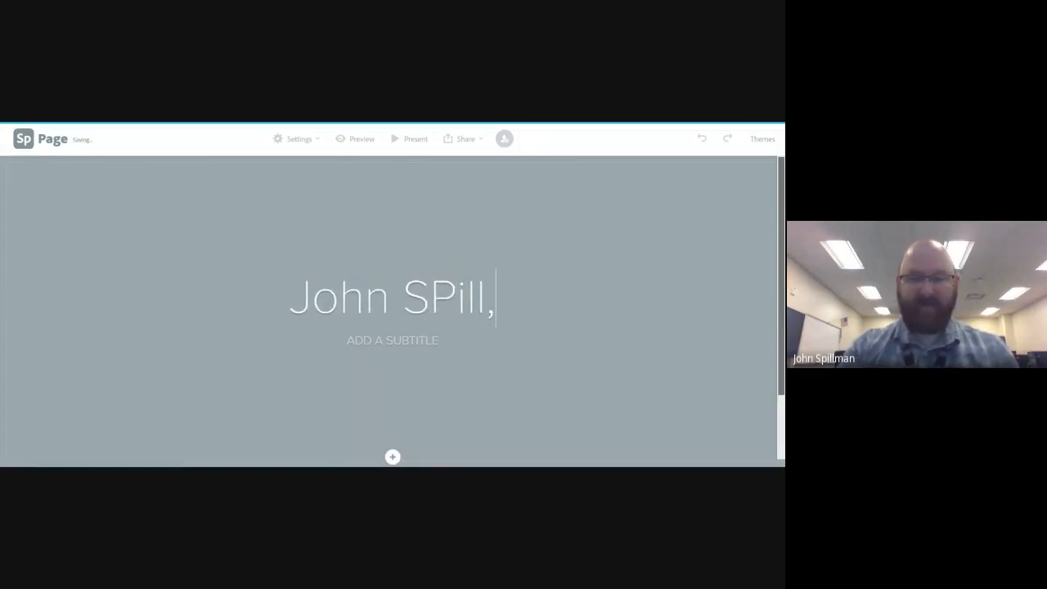
{"action": "key", "text": "BackSpace"}
{"action": "key", "text": "BackSpace"}
{"action": "key", "text": "BackSpace"}
{"action": "key", "text": "BackSpace"}
{"action": "type", "text": "pillman"}
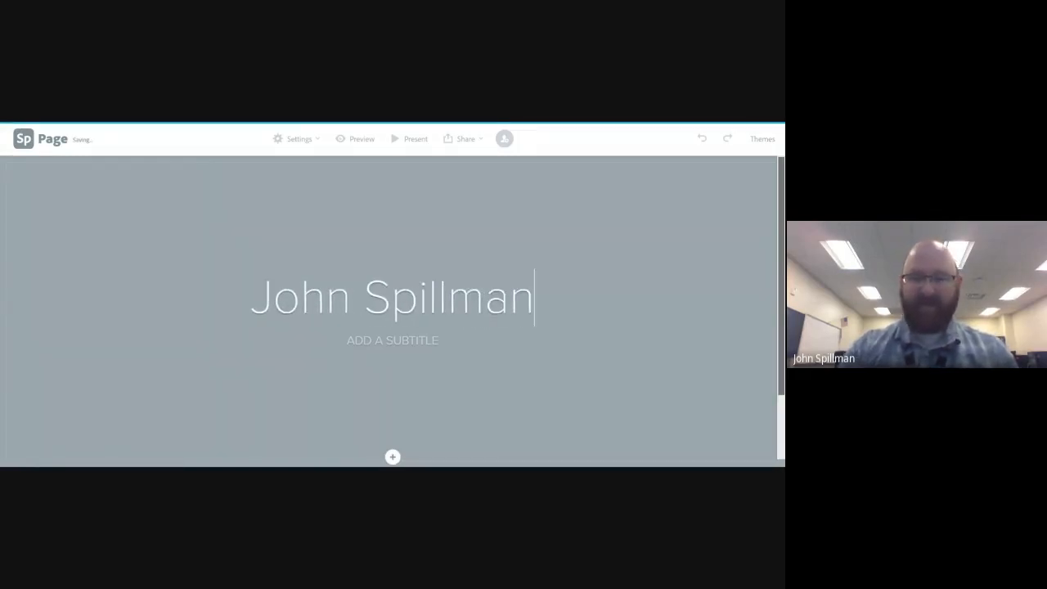
- Enter "CTE BUSINESS TEACHER" as the subtitle beneath the page title
{"action": "left_click", "coordinate": [379, 339]}
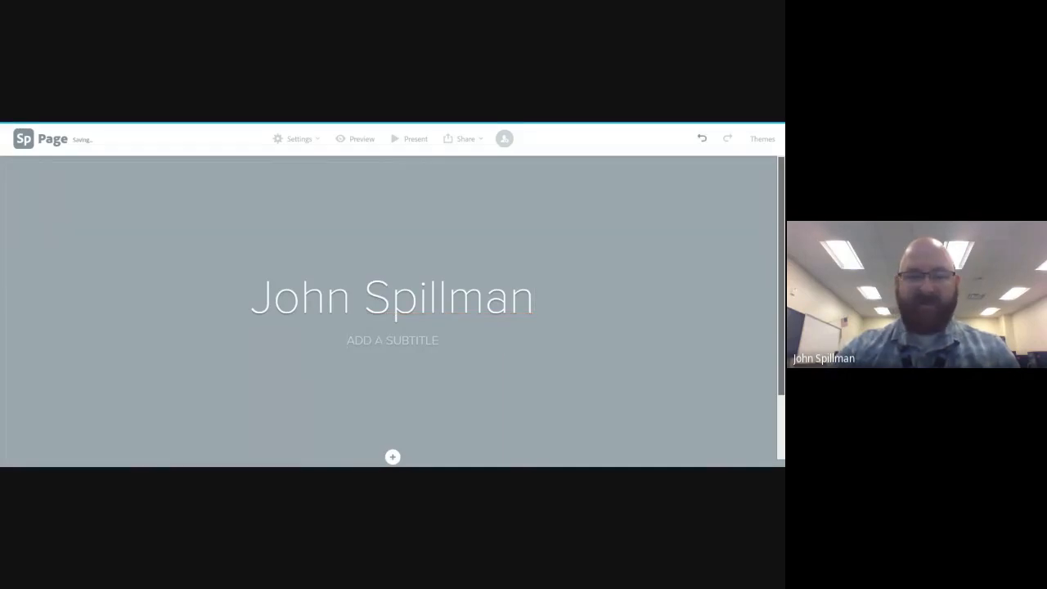
{"action": "type", "text": "C"}
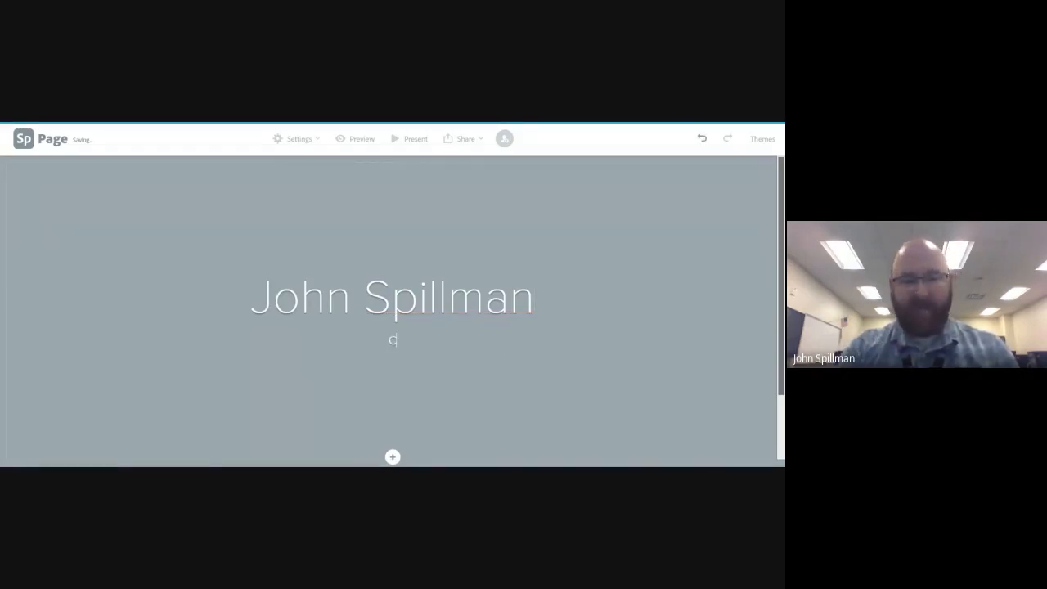
{"action": "type", "text": "TE BUSINES"}
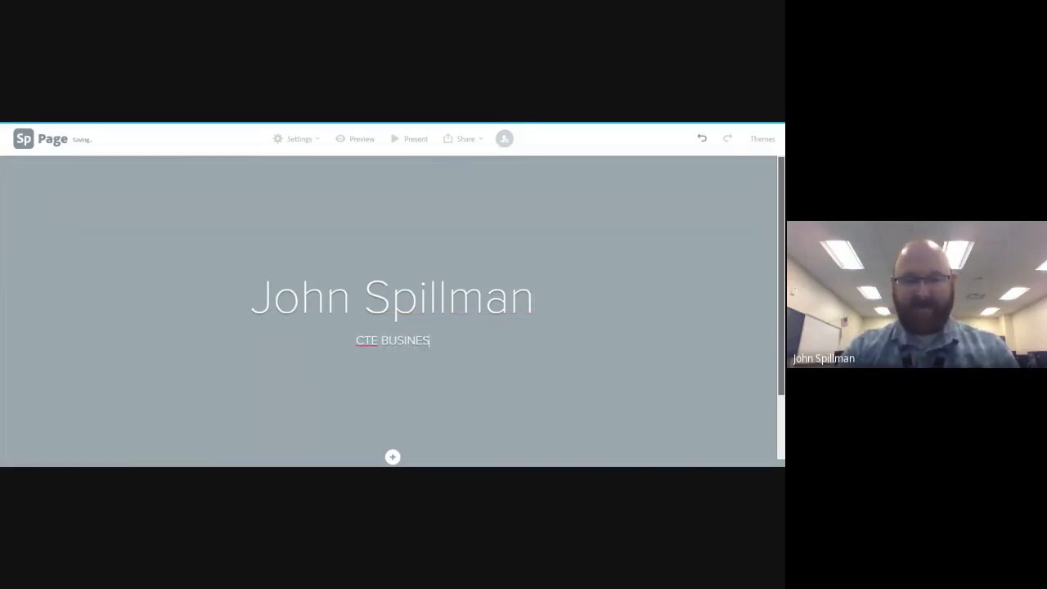
{"action": "type", "text": "S TEACHER"}
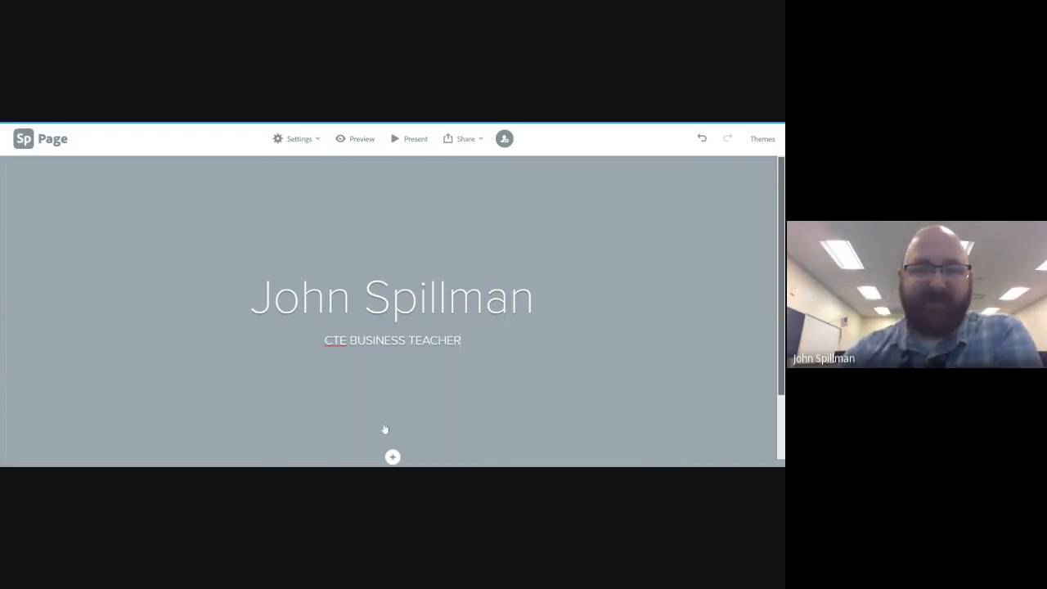
{"action": "scroll", "coordinate": [389, 313], "scroll_direction": "down", "scroll_amount": 2}
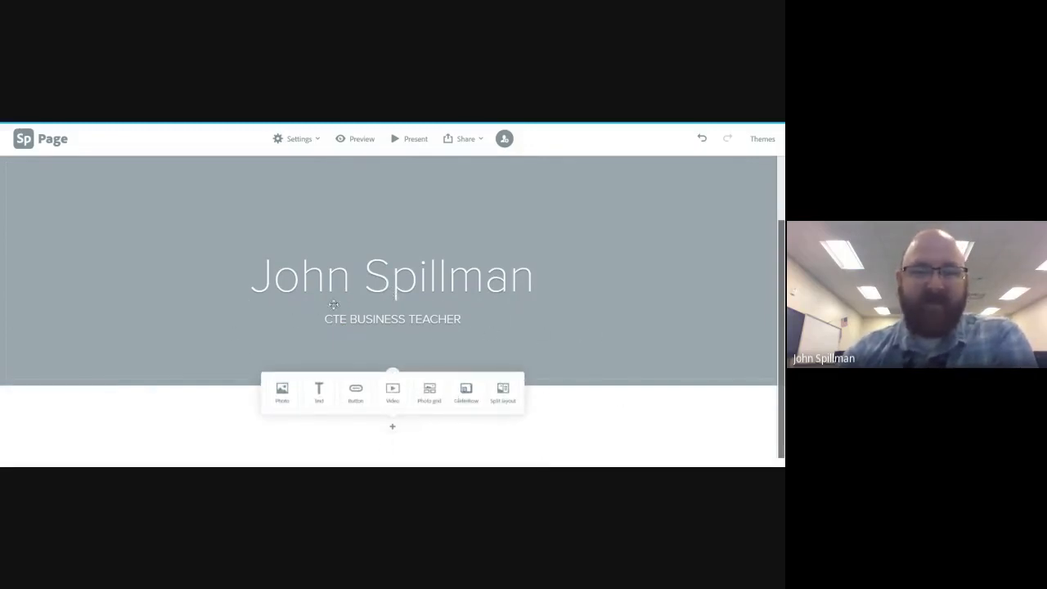
{"action": "left_click", "coordinate": [715, 417]}
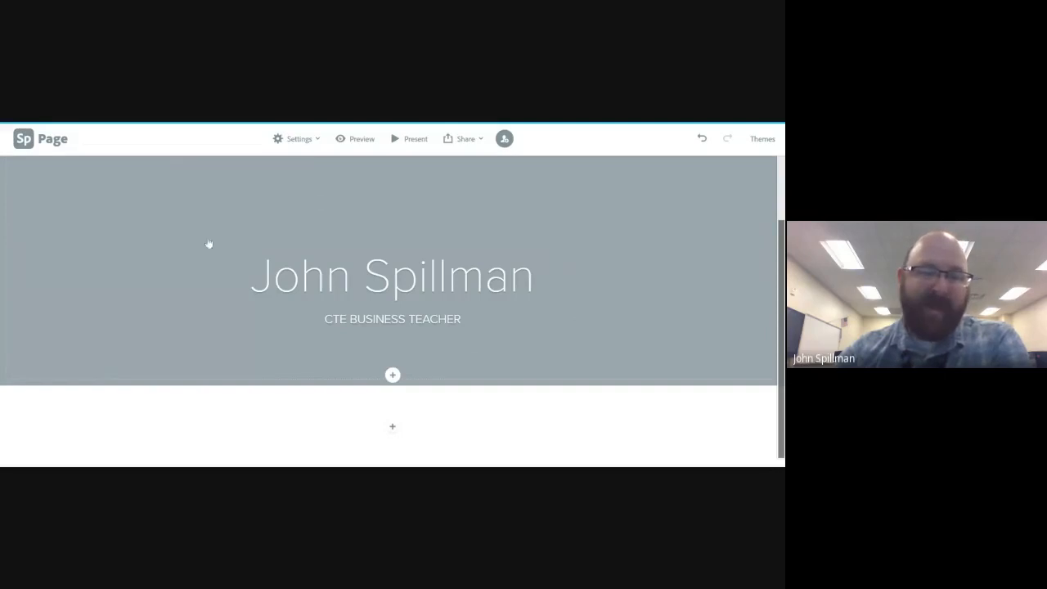
- Start adding a photo to the title section and search the free photos for "beach"
{"action": "left_click", "coordinate": [393, 377]}
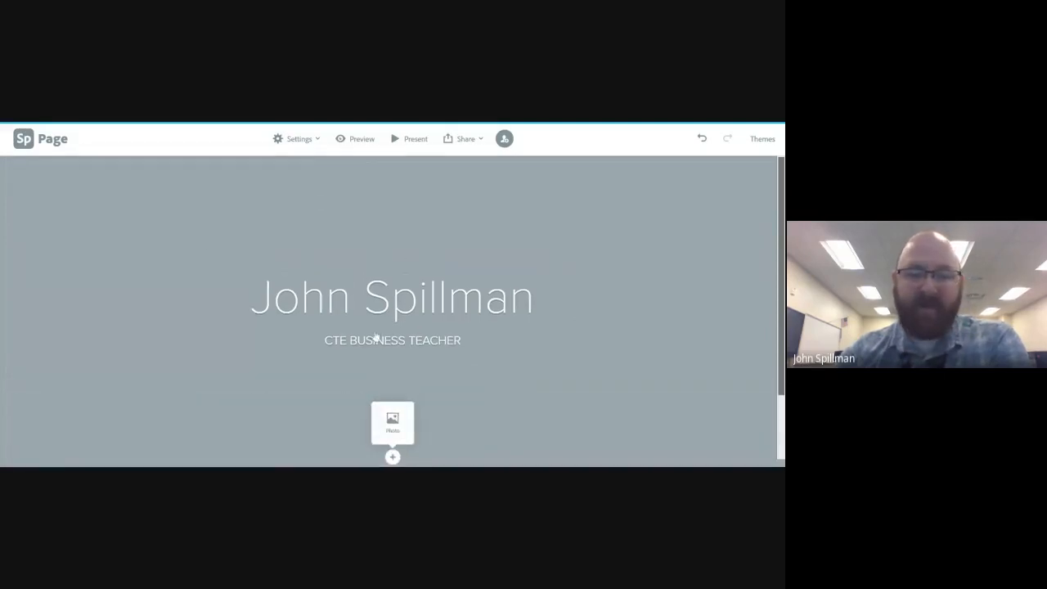
{"action": "left_click", "coordinate": [394, 423]}
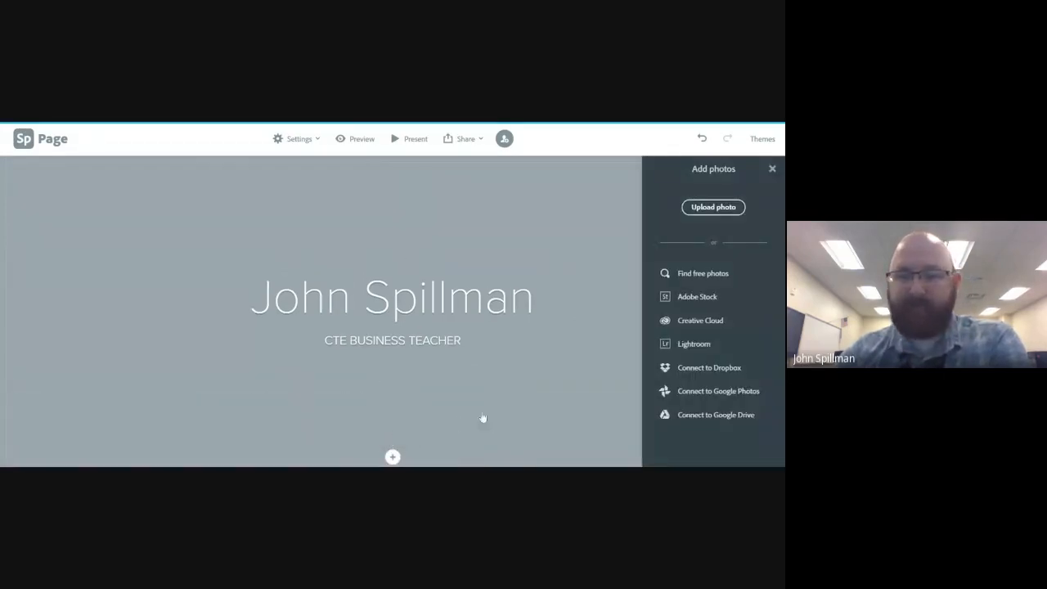
{"action": "left_click", "coordinate": [393, 458]}
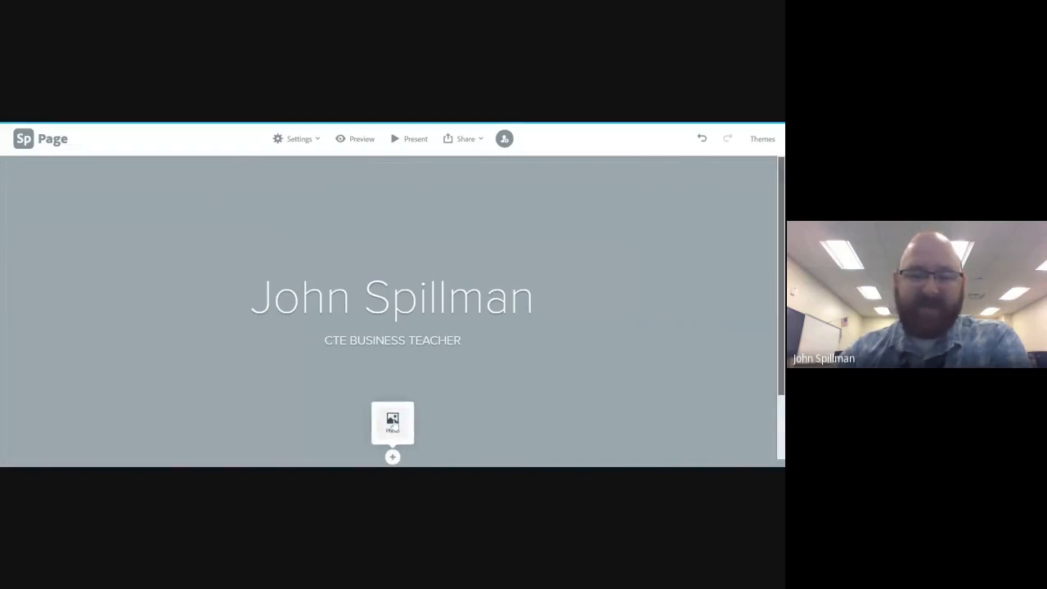
{"action": "left_click", "coordinate": [394, 423]}
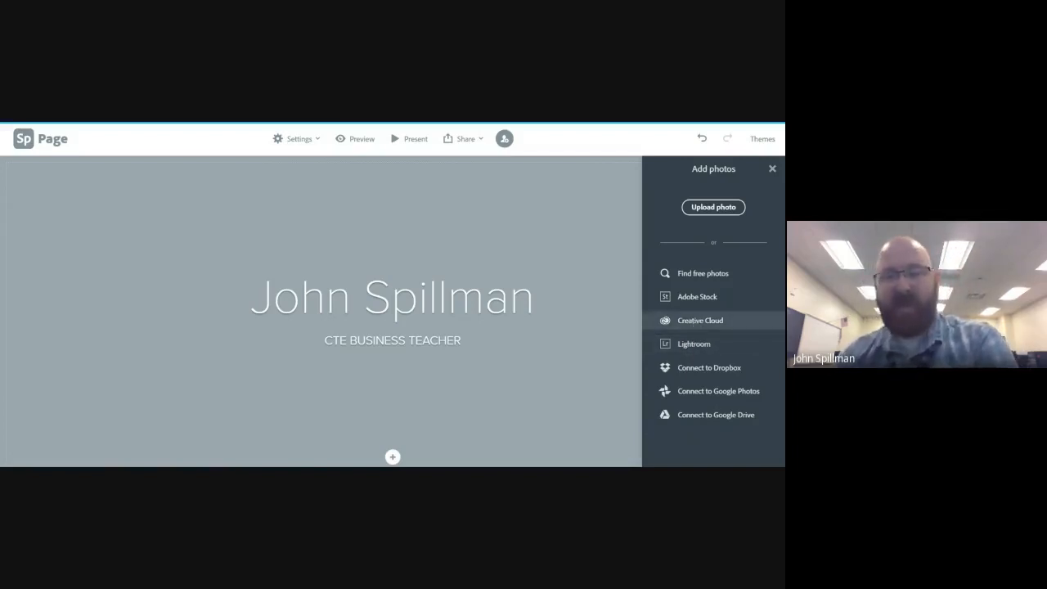
{"action": "left_click", "coordinate": [697, 275]}
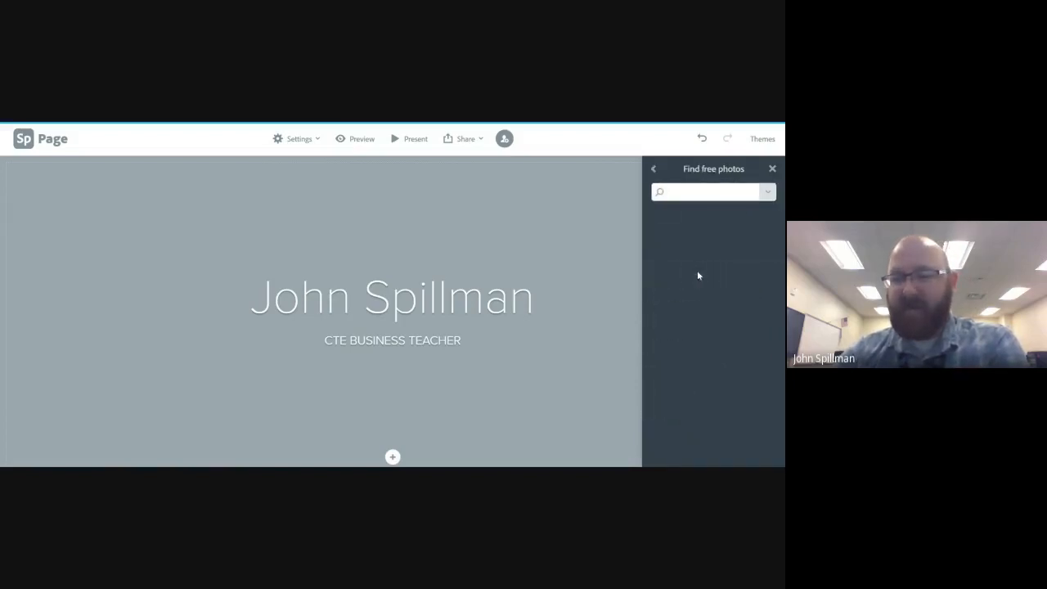
{"action": "type", "text": "beach"}
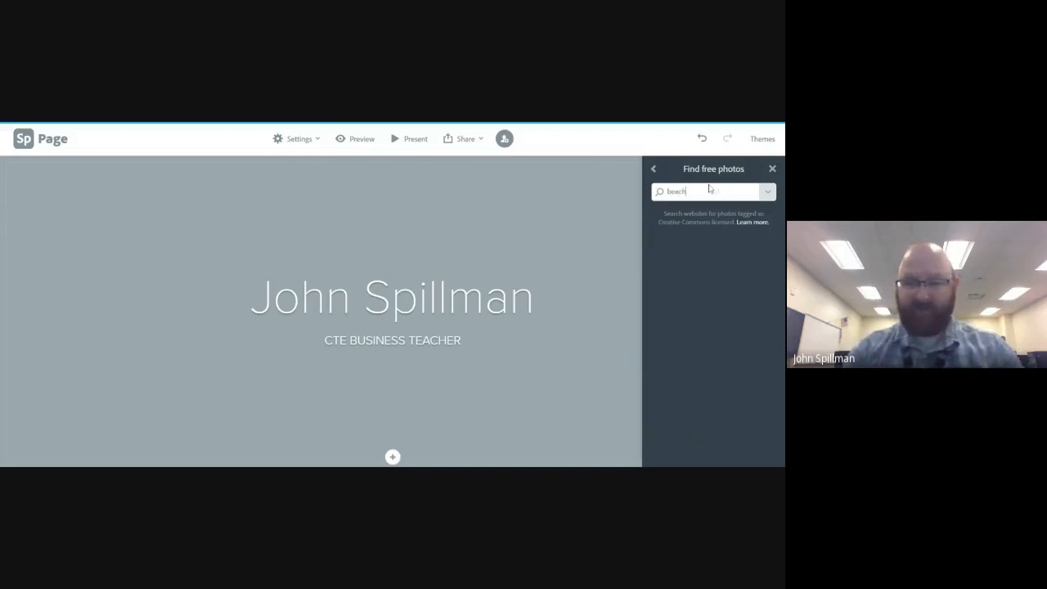
{"action": "key", "text": "Return"}
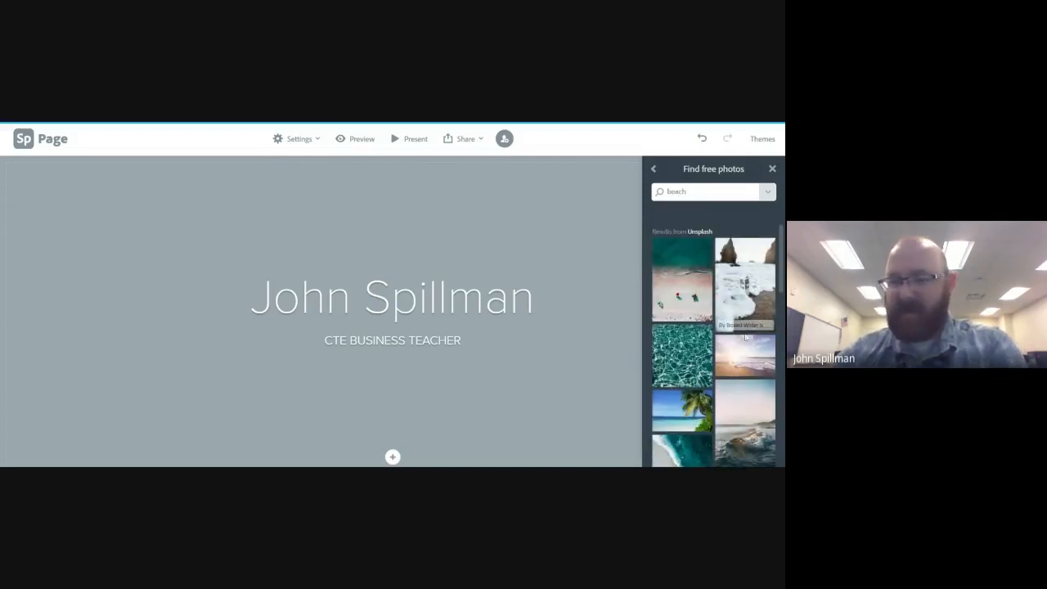
- Set the photo of a sandy beach with foaming waves under a hazy sun as the title background
{"action": "scroll", "coordinate": [705, 375], "scroll_direction": "down", "scroll_amount": 2}
{"action": "scroll", "coordinate": [706, 375], "scroll_direction": "down", "scroll_amount": 3}
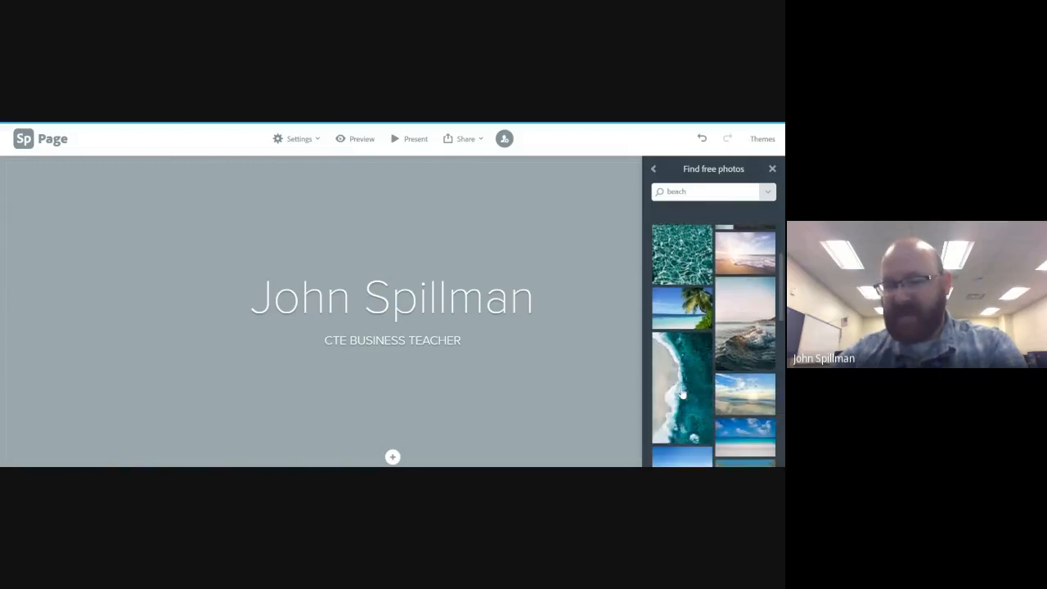
{"action": "left_click", "coordinate": [743, 262]}
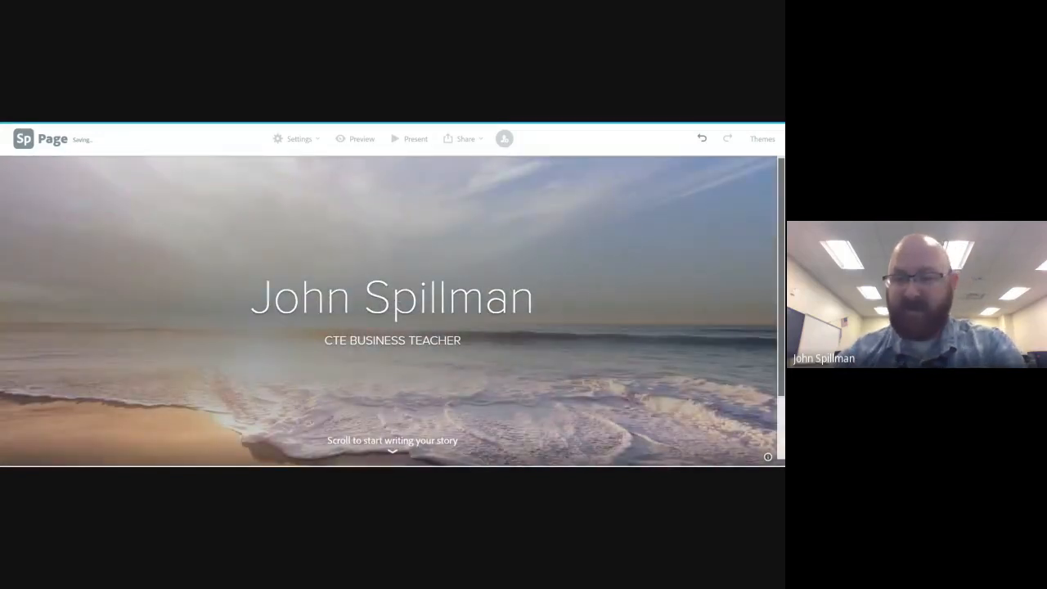
{"action": "mouse_move", "coordinate": [783, 269]}
{"action": "left_mouse_down"}
{"action": "mouse_move", "coordinate": [783, 308]}
{"action": "mouse_move", "coordinate": [783, 266]}
{"action": "mouse_move", "coordinate": [784, 279]}
{"action": "left_mouse_up"}
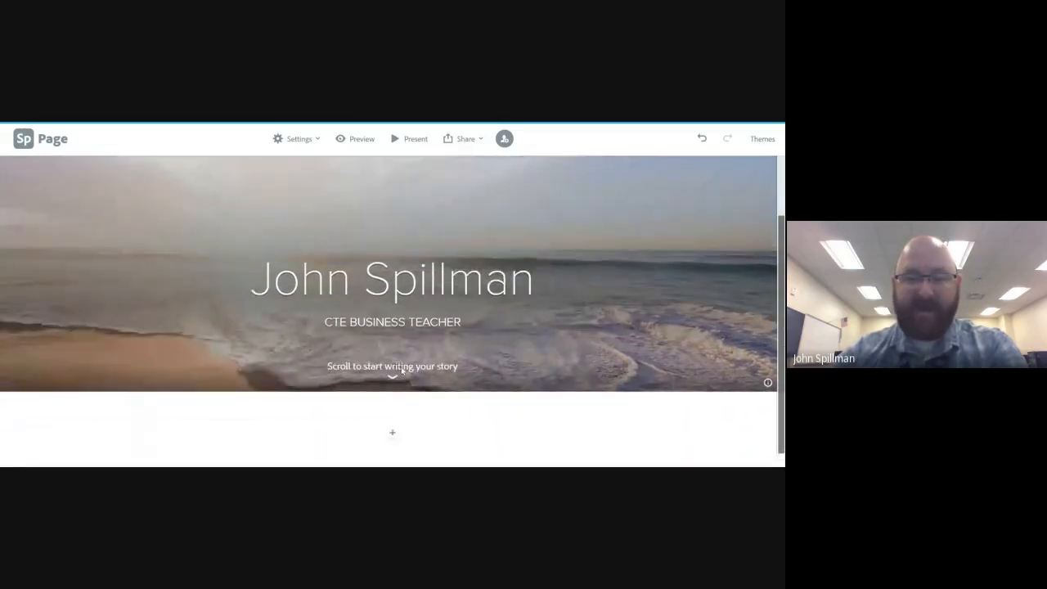
{"action": "scroll", "coordinate": [556, 344], "scroll_direction": "up", "scroll_amount": 2}
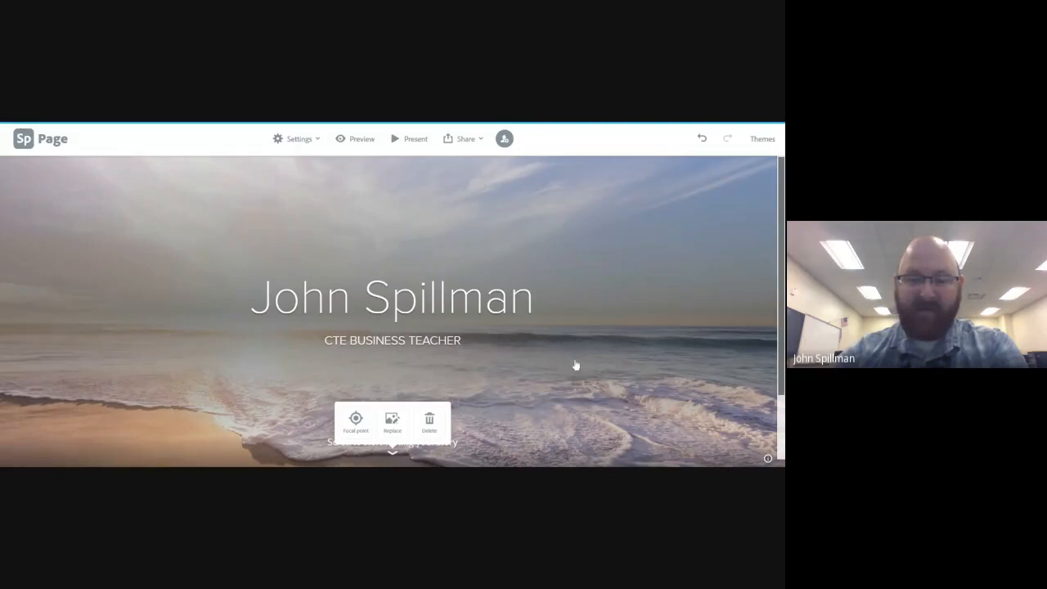
- Move the beach photo's focal point up into the sky above the title and save it
{"action": "left_click", "coordinate": [355, 421]}
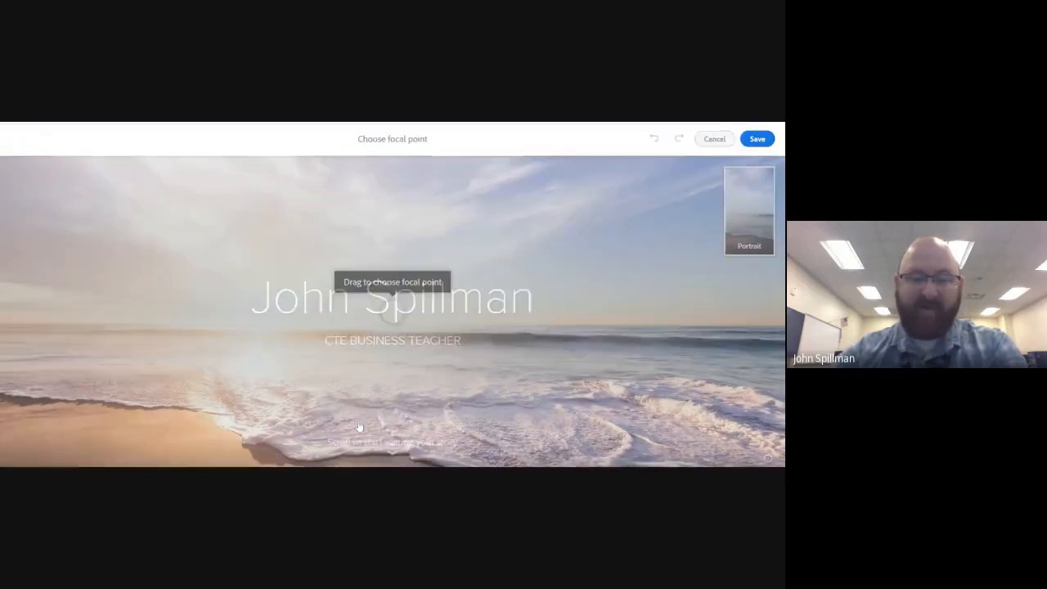
{"action": "left_click_drag", "start_coordinate": [399, 322], "coordinate": [418, 198]}
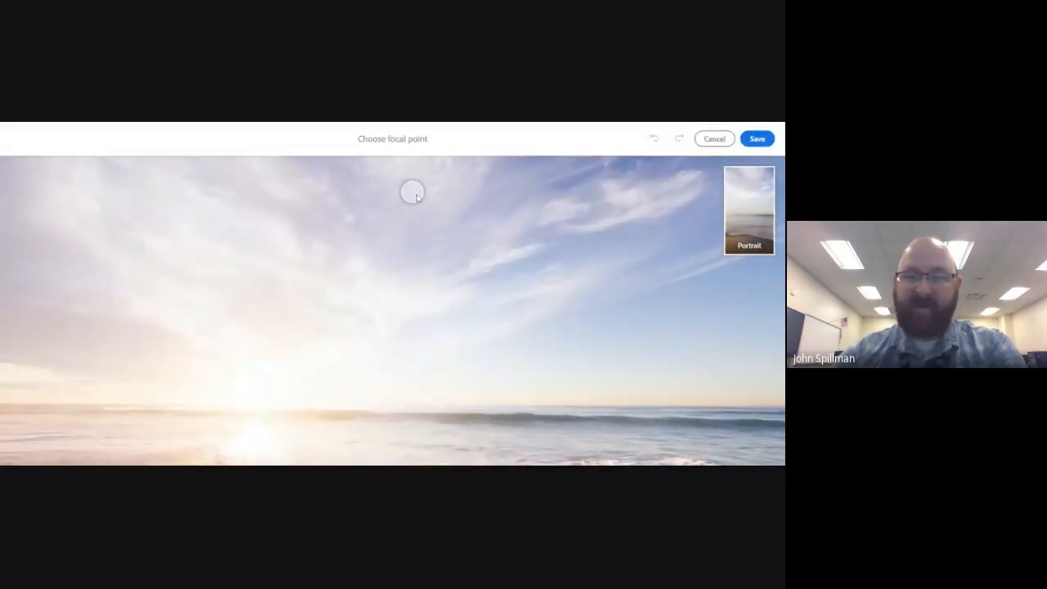
{"action": "left_click", "coordinate": [758, 139]}
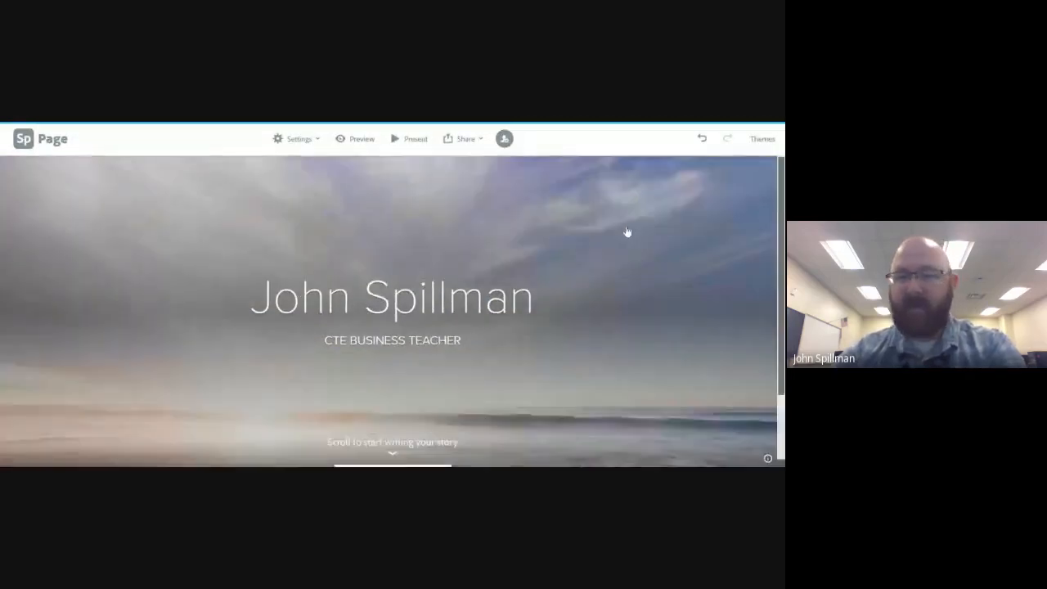
{"action": "scroll", "coordinate": [581, 229], "scroll_direction": "up", "scroll_amount": 2}
{"action": "scroll", "coordinate": [516, 352], "scroll_direction": "down", "scroll_amount": 2}
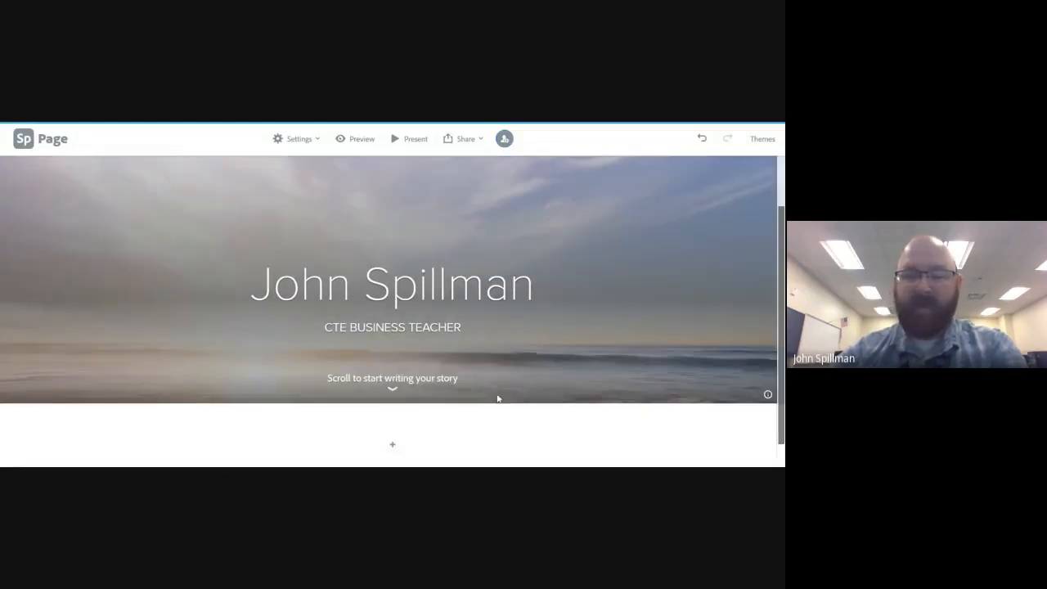
{"action": "scroll", "coordinate": [627, 370], "scroll_direction": "up", "scroll_amount": 1}
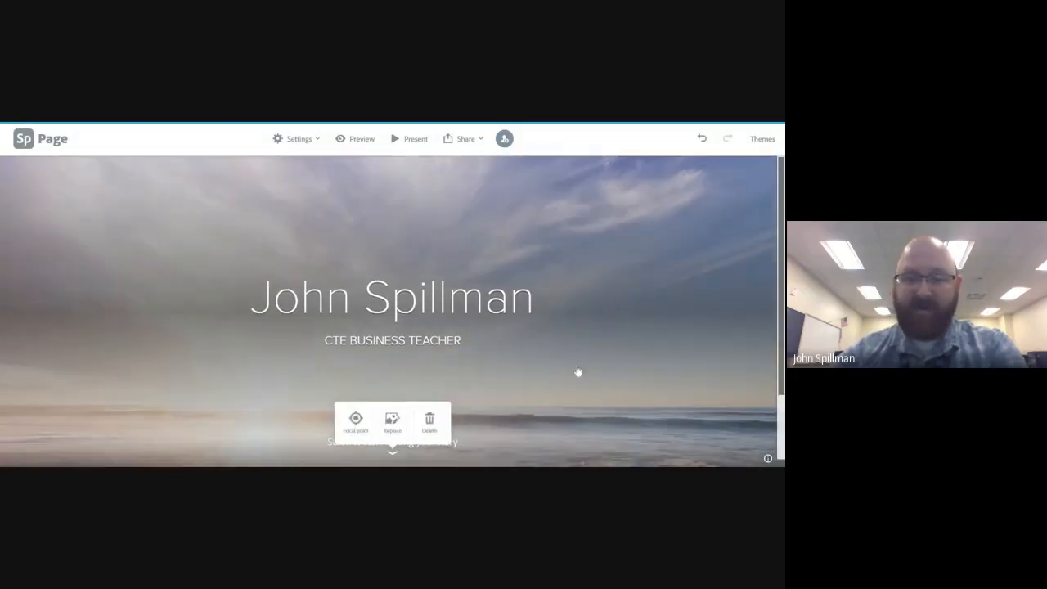
- Replace the title background with an uploaded Spider-Man picture and close the photo options
{"action": "left_click", "coordinate": [390, 425]}
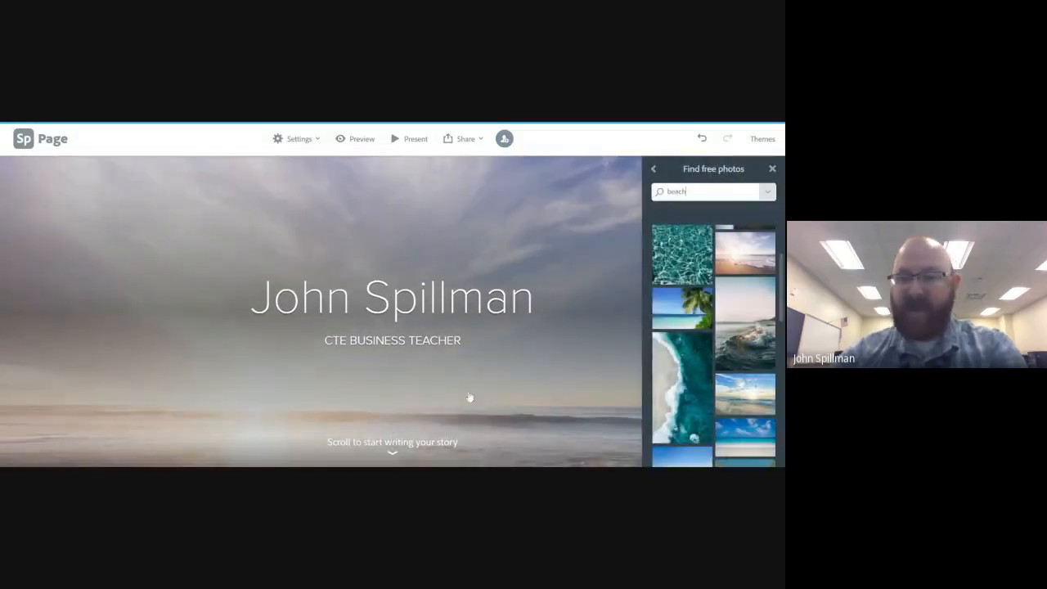
{"action": "left_click", "coordinate": [653, 169]}
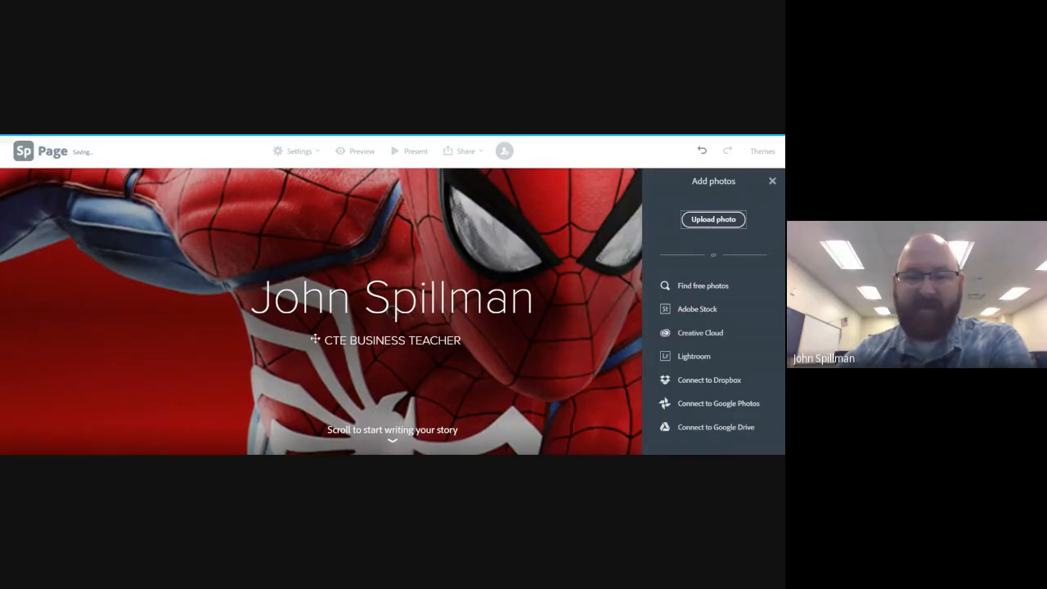
{"action": "left_click", "coordinate": [772, 181]}
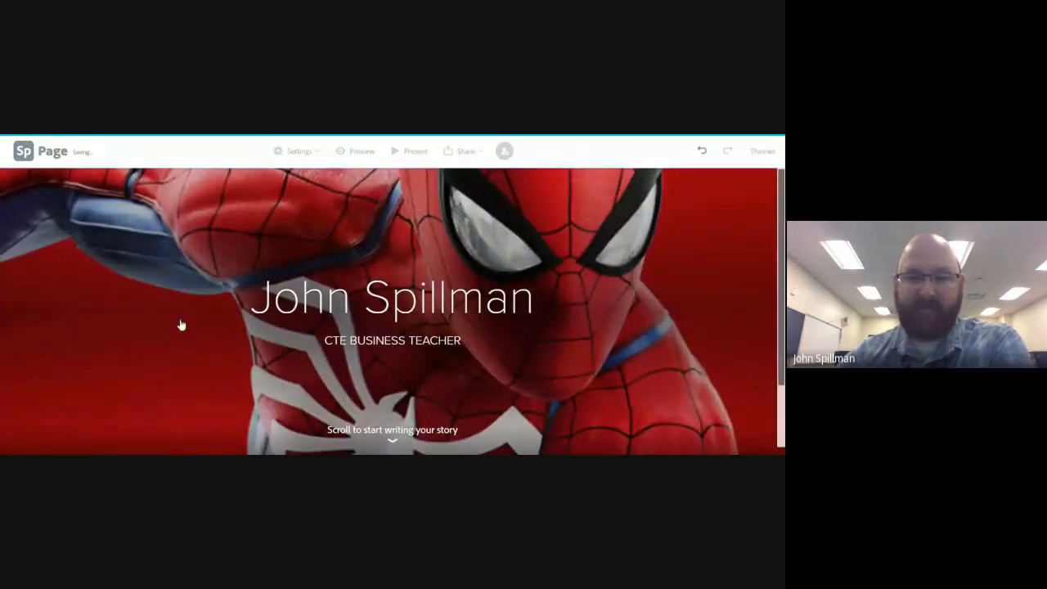
{"action": "scroll", "coordinate": [597, 299], "scroll_direction": "down", "scroll_amount": 1}
{"action": "scroll", "coordinate": [597, 299], "scroll_direction": "up", "scroll_amount": 1}
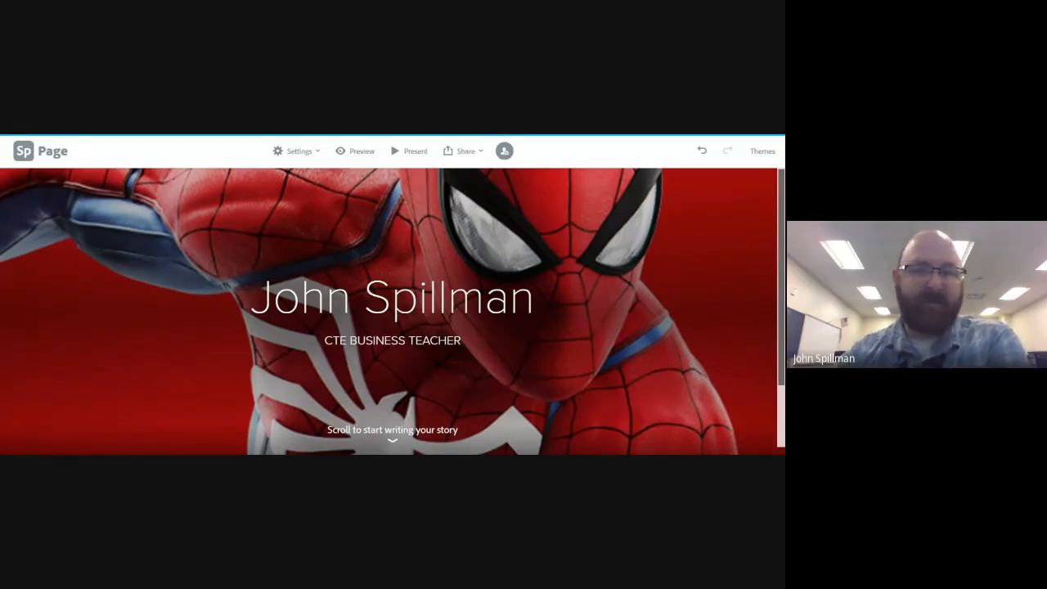
- Add a text block below the title section, format it as a level 1 heading and enter "My Background"
{"action": "scroll", "coordinate": [644, 289], "scroll_direction": "down", "scroll_amount": 1}
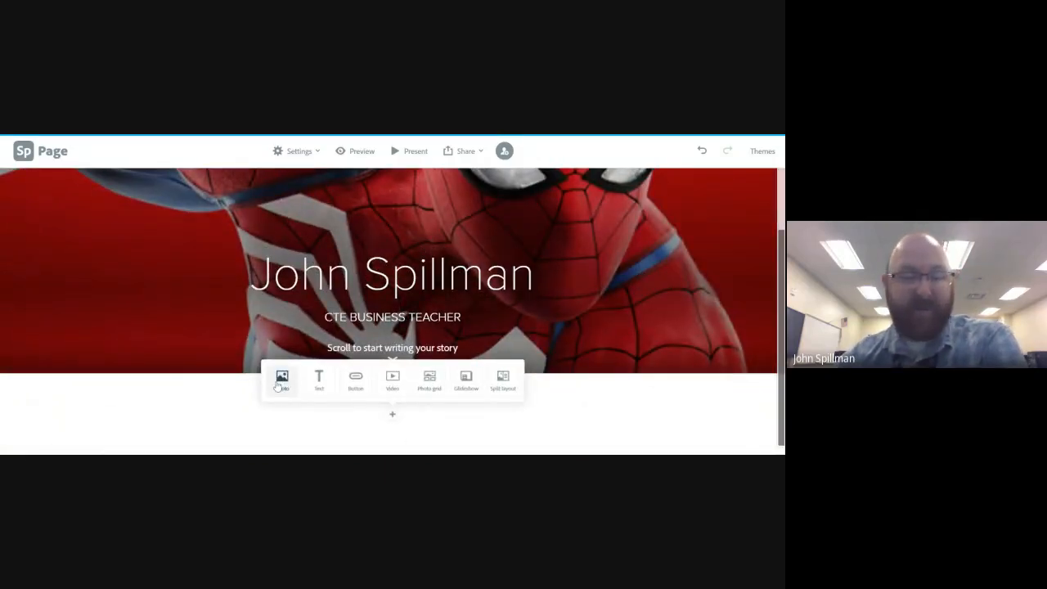
{"action": "left_click", "coordinate": [320, 388]}
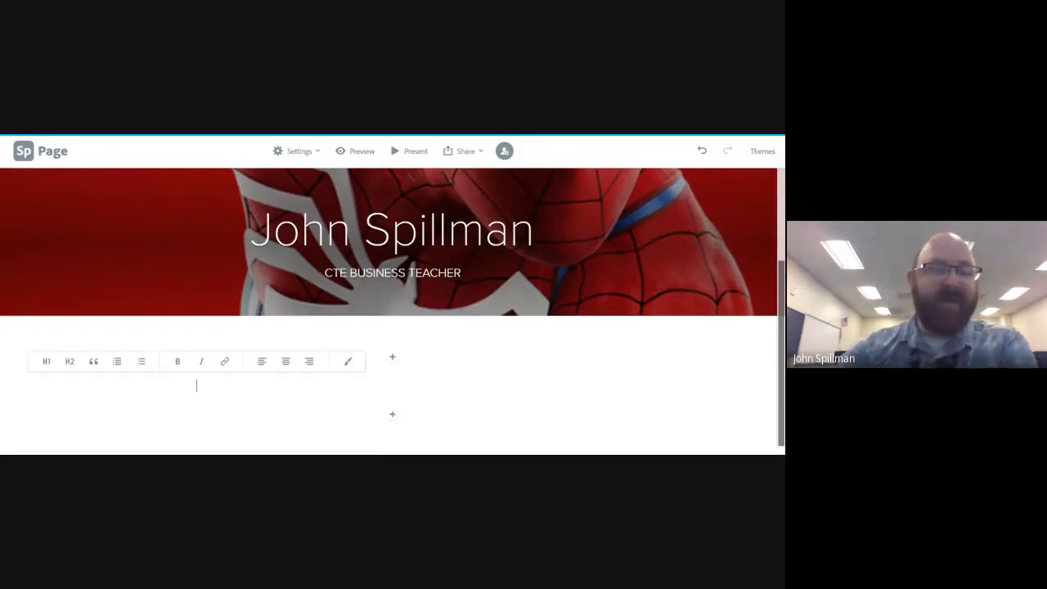
{"action": "left_click", "coordinate": [46, 362]}
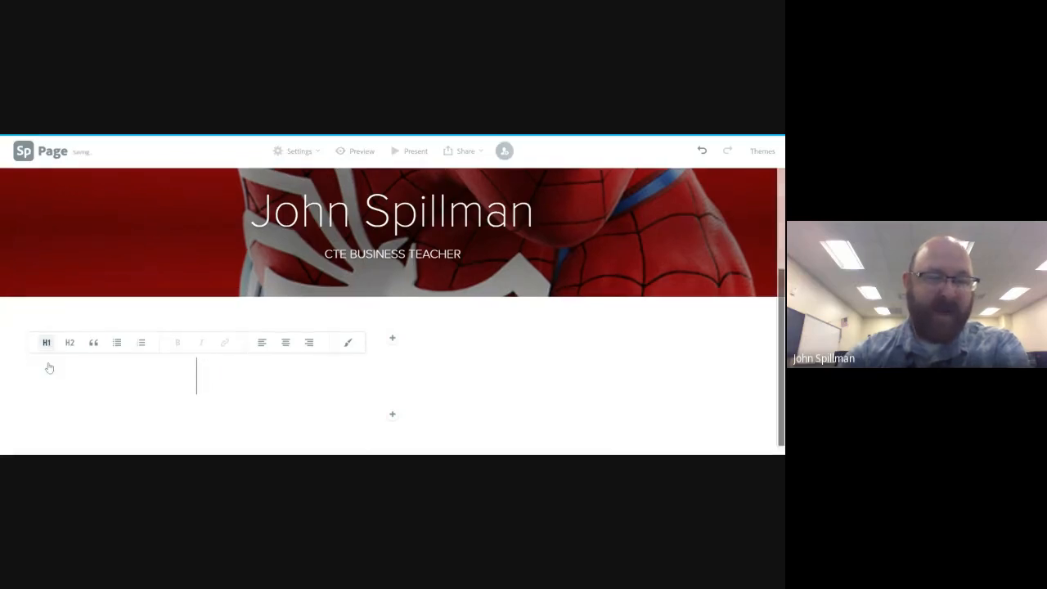
{"action": "type", "text": "My Background"}
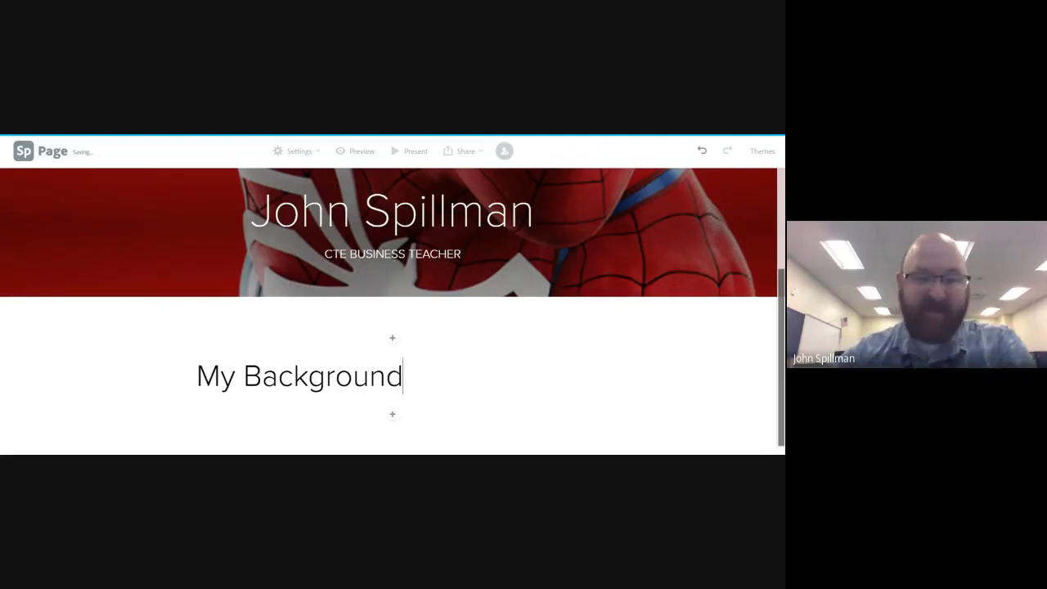
- Add a plain text block under the "My Background" heading with the filler text ";laksdjflkjsdlfkjasldkjfal;sdjflsd"
{"action": "left_click", "coordinate": [390, 411]}
{"action": "left_click", "coordinate": [317, 386]}
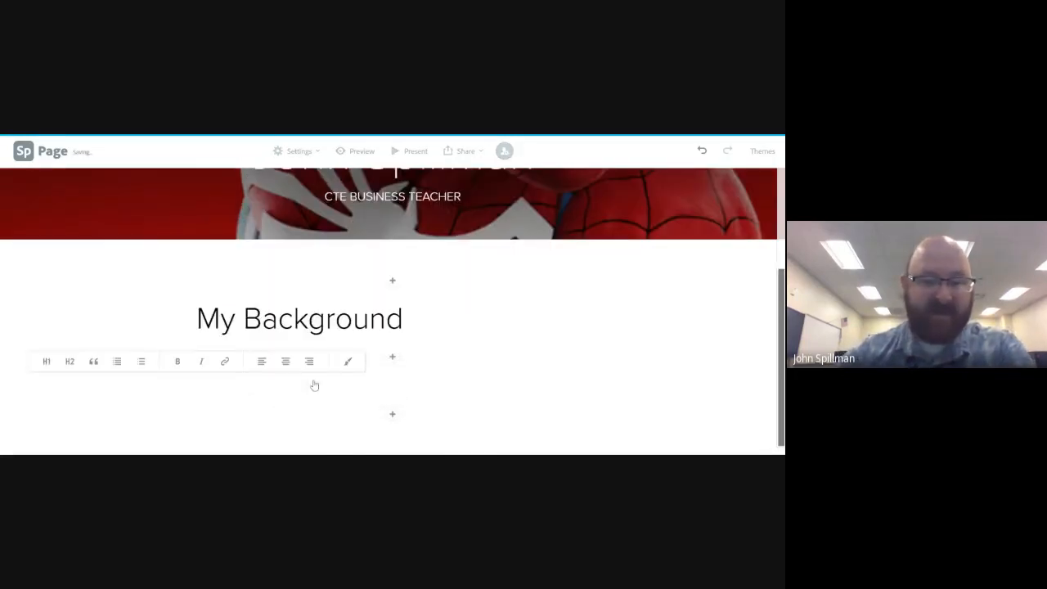
{"action": "type", "text": ";laksdjflkjsdlfkjasldkjf"}
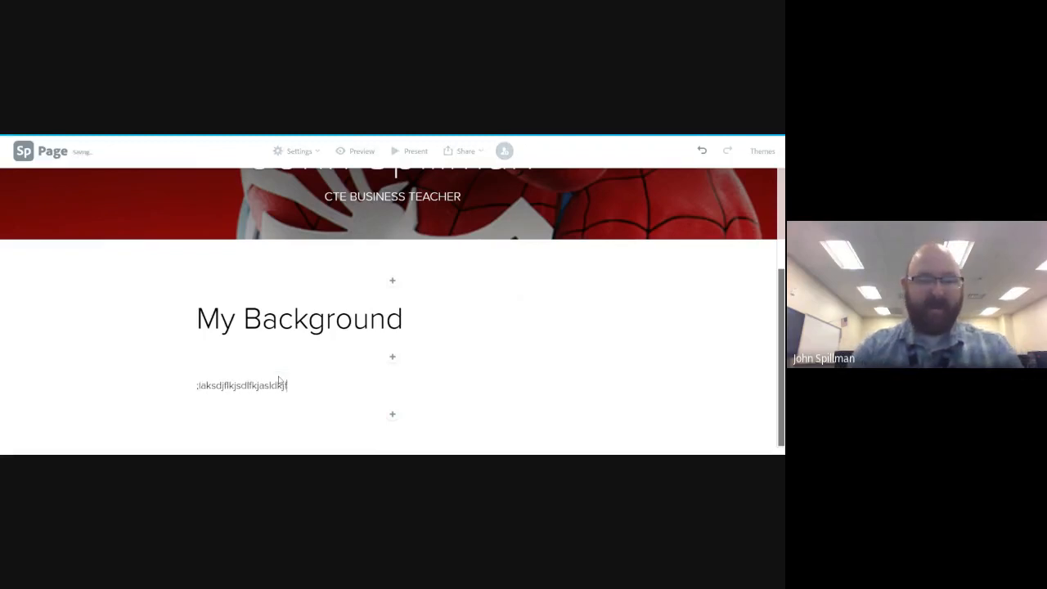
{"action": "type", "text": "al;sdjflsd"}
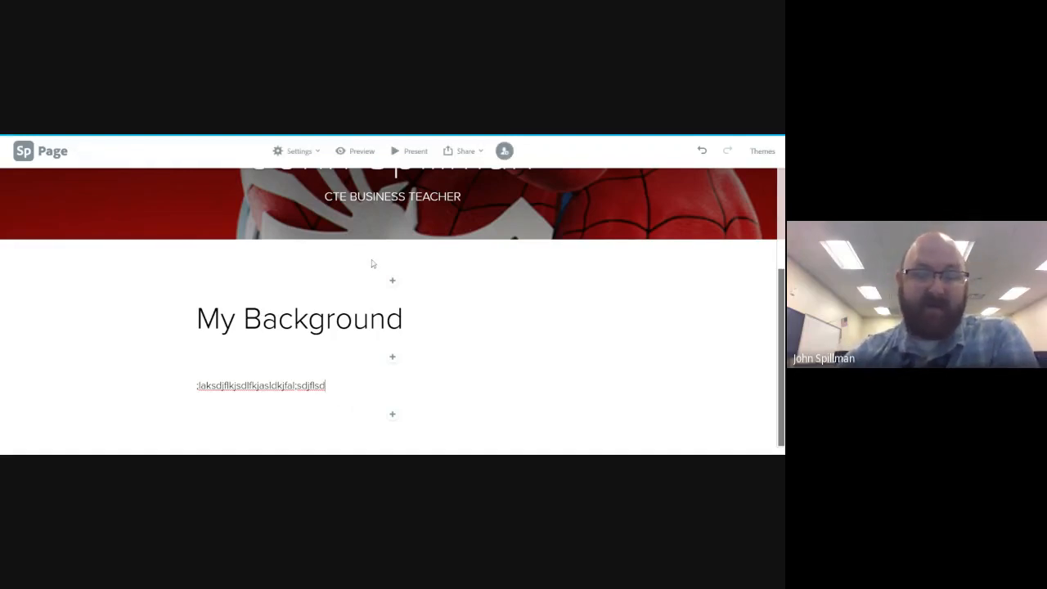
- Preview the web page and look through it from the title section to the footer
{"action": "left_click", "coordinate": [359, 154]}
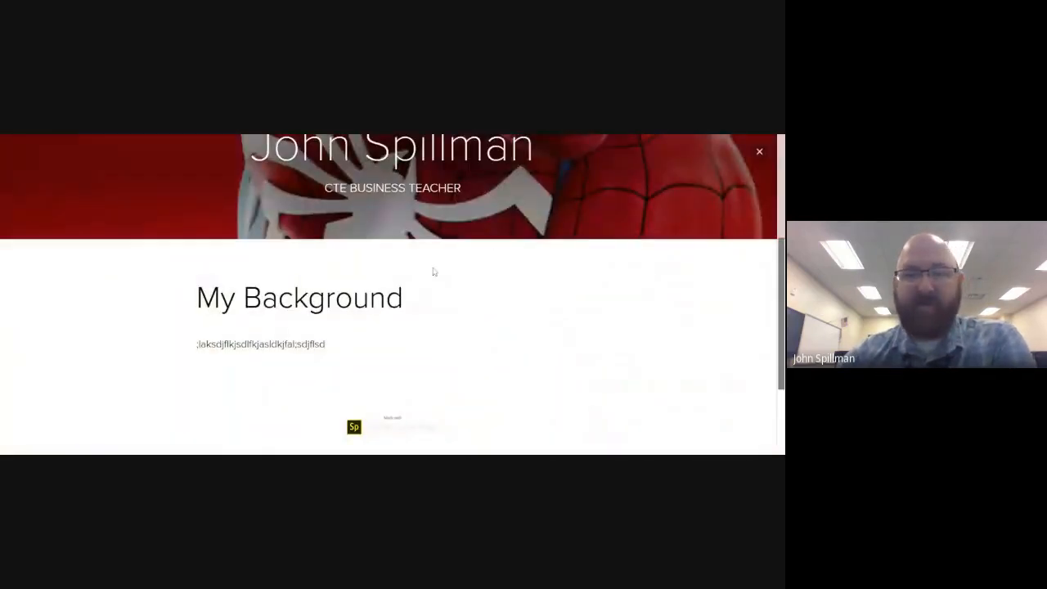
{"action": "scroll", "coordinate": [241, 333], "scroll_direction": "up", "scroll_amount": 3}
{"action": "scroll", "coordinate": [241, 334], "scroll_direction": "down", "scroll_amount": 4}
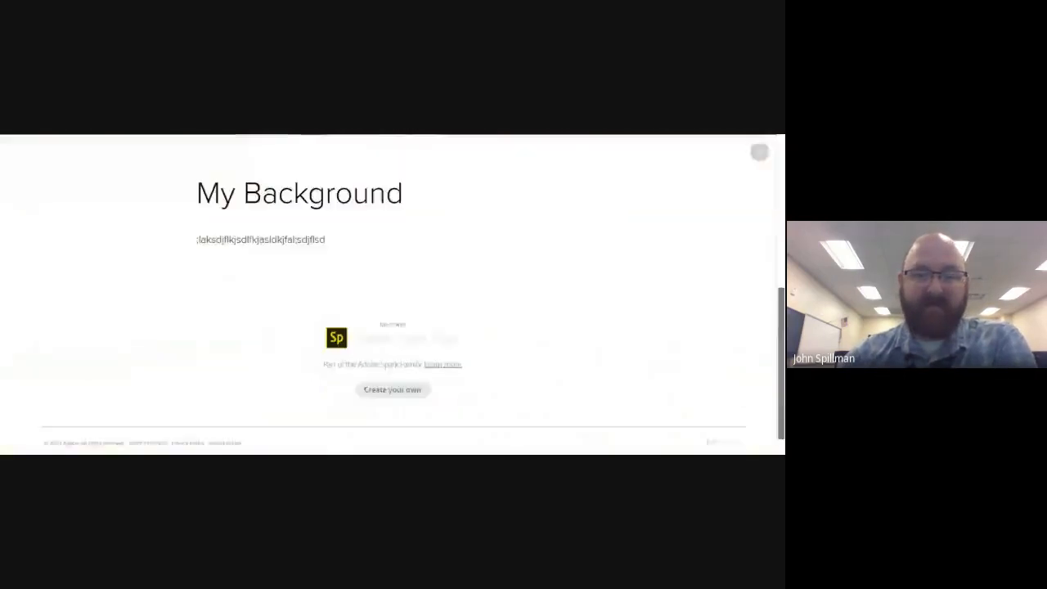
- Close the web page preview and return to editing the page
{"action": "scroll", "coordinate": [241, 334], "scroll_direction": "up", "scroll_amount": 2}
{"action": "left_click", "coordinate": [759, 151]}
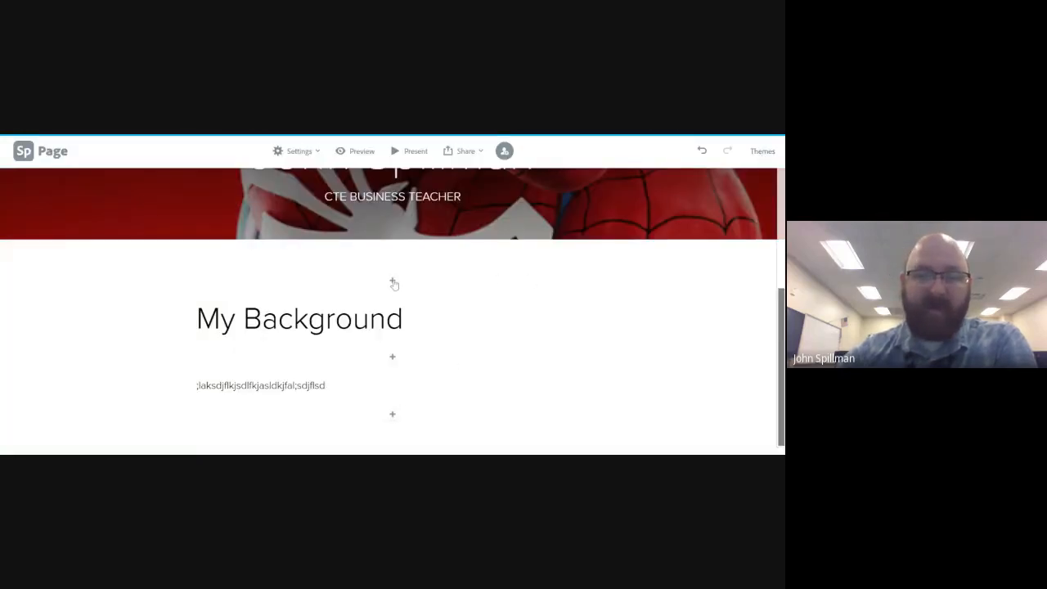
{"action": "left_click", "coordinate": [393, 415]}
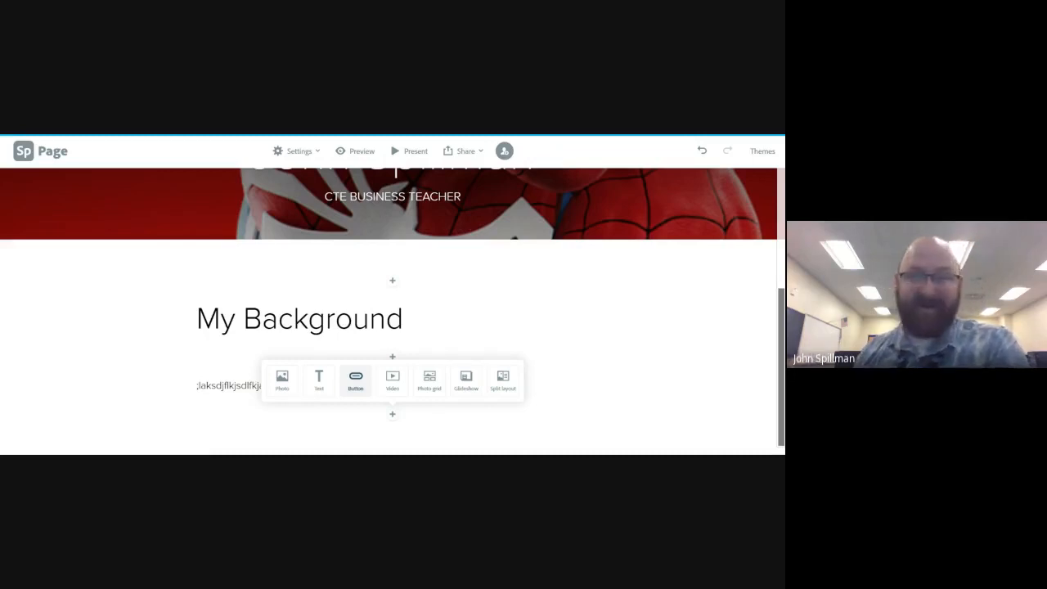
{"action": "left_click", "coordinate": [356, 380]}
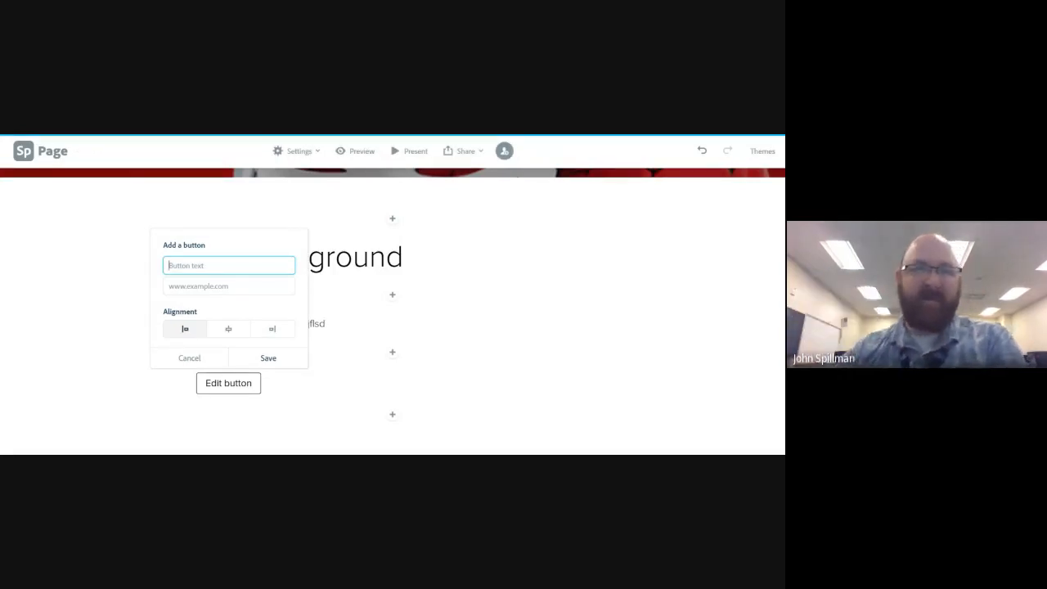
{"action": "left_click", "coordinate": [418, 408]}
{"action": "left_click", "coordinate": [392, 414]}
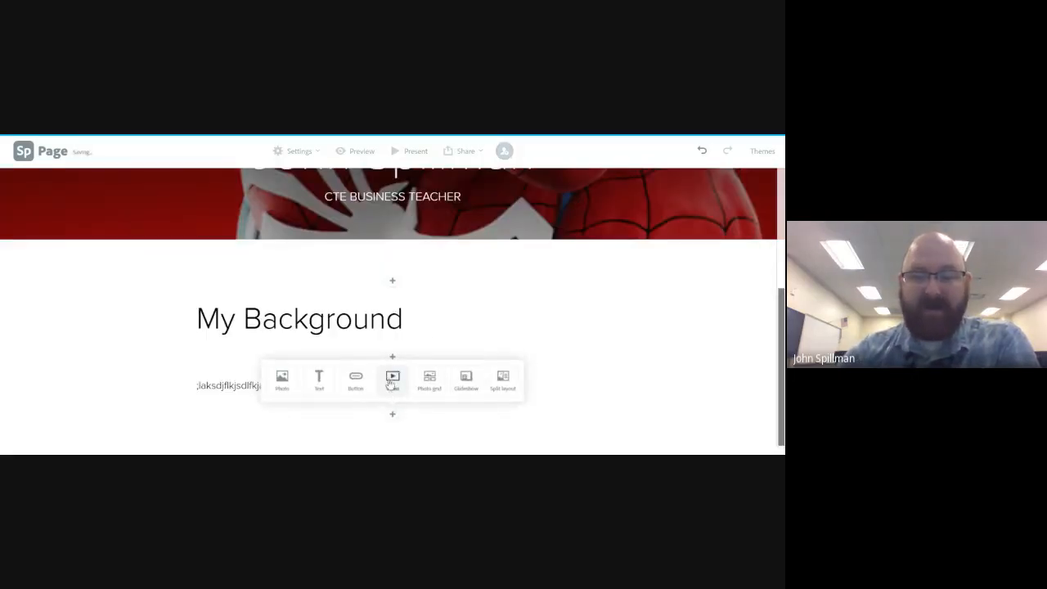
{"action": "left_click", "coordinate": [392, 381]}
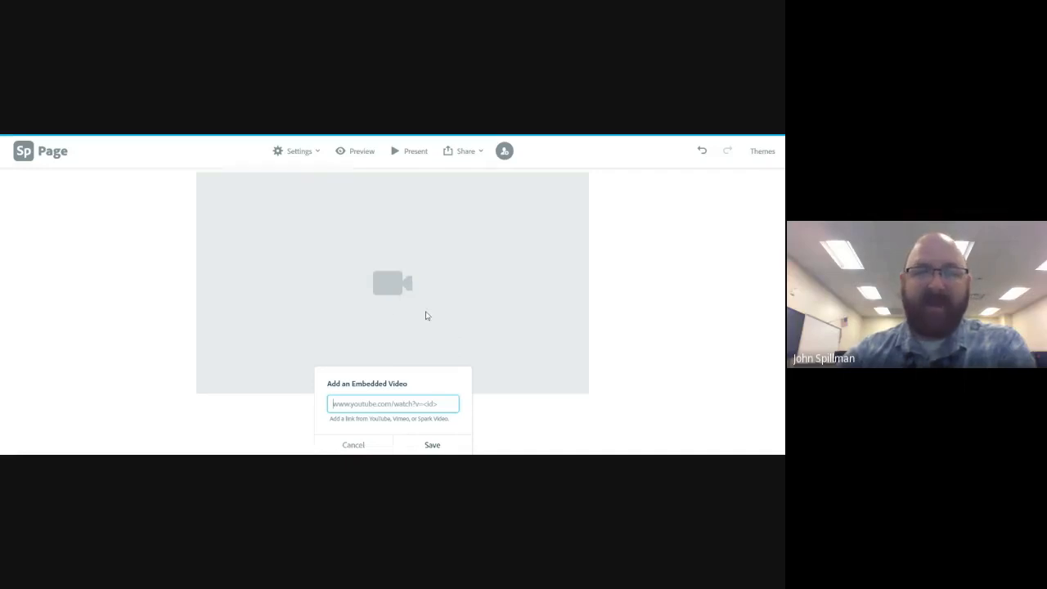
{"action": "left_click", "coordinate": [353, 447]}
- Add a split layout section below the filler text under the "My Background" heading
{"action": "left_click", "coordinate": [392, 417]}
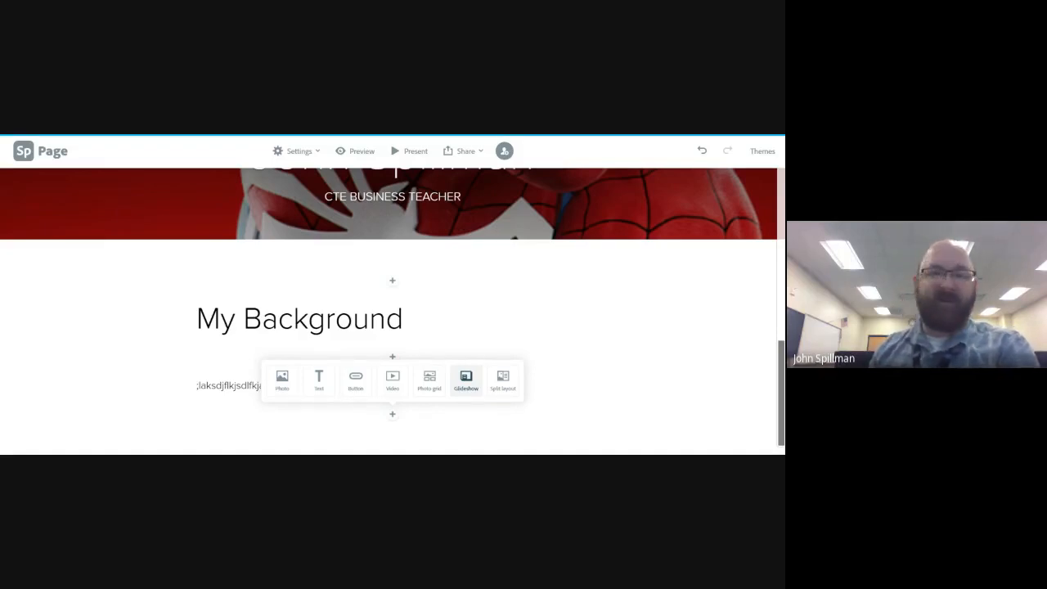
{"action": "left_click", "coordinate": [503, 381]}
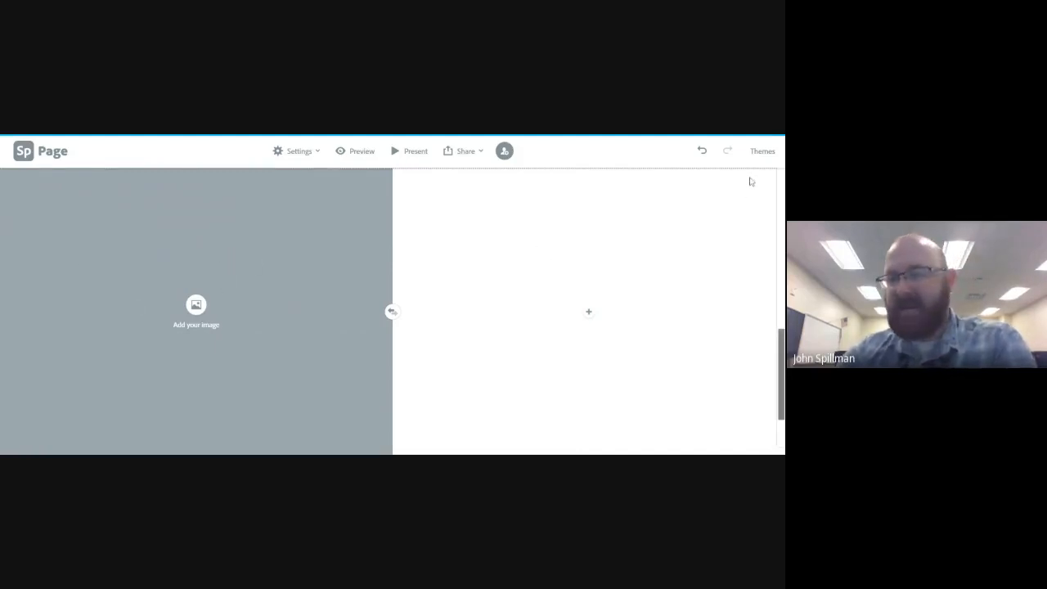
- Browse the available page themes and try the Storybook theme on the page
{"action": "left_click", "coordinate": [762, 154]}
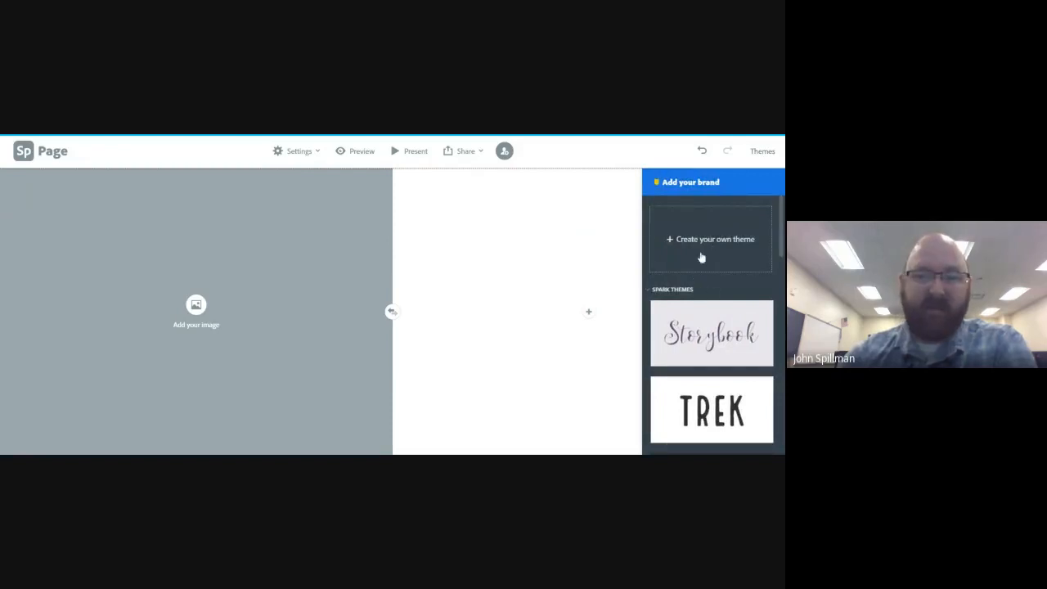
{"action": "scroll", "coordinate": [783, 238], "scroll_direction": "down", "scroll_amount": 3}
{"action": "scroll", "coordinate": [783, 237], "scroll_direction": "down", "scroll_amount": 8}
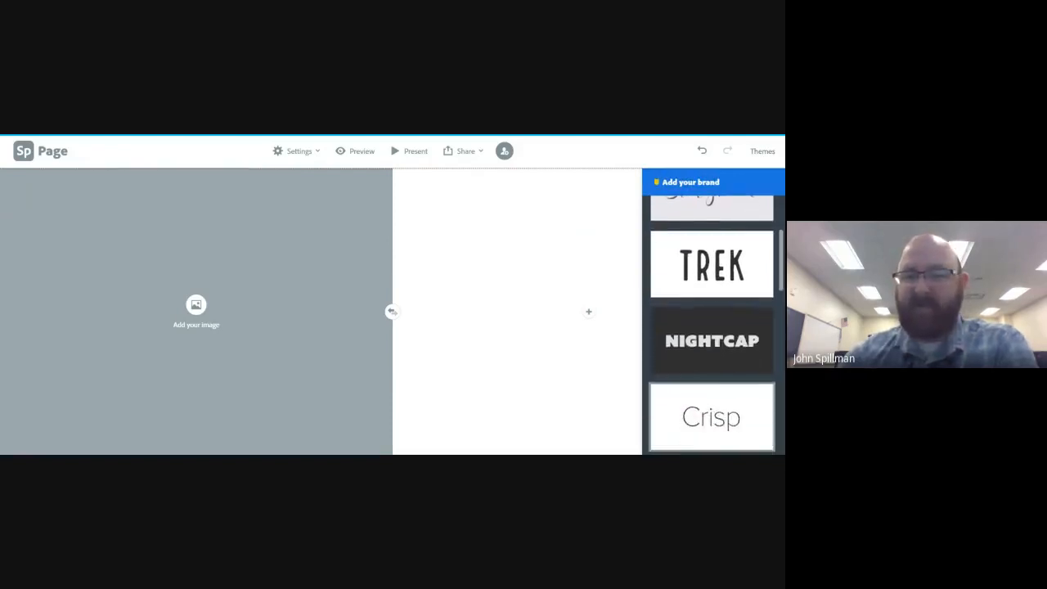
{"action": "scroll", "coordinate": [712, 328], "scroll_direction": "up", "scroll_amount": 10}
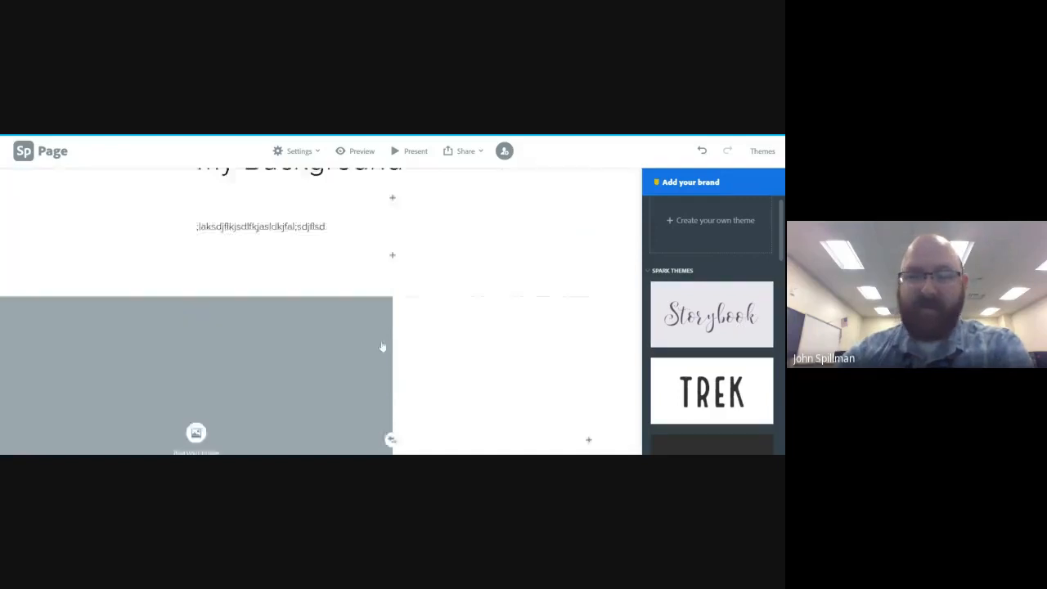
{"action": "left_click", "coordinate": [681, 319]}
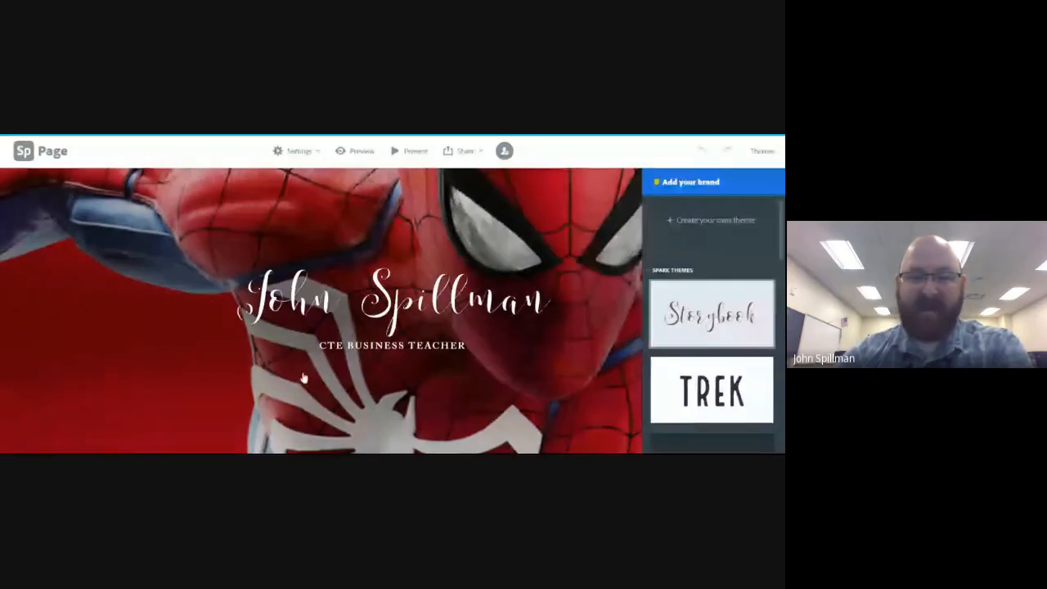
- Try the Trek theme and check how it styles the title and the "My Background" section
{"action": "left_click", "coordinate": [746, 393]}
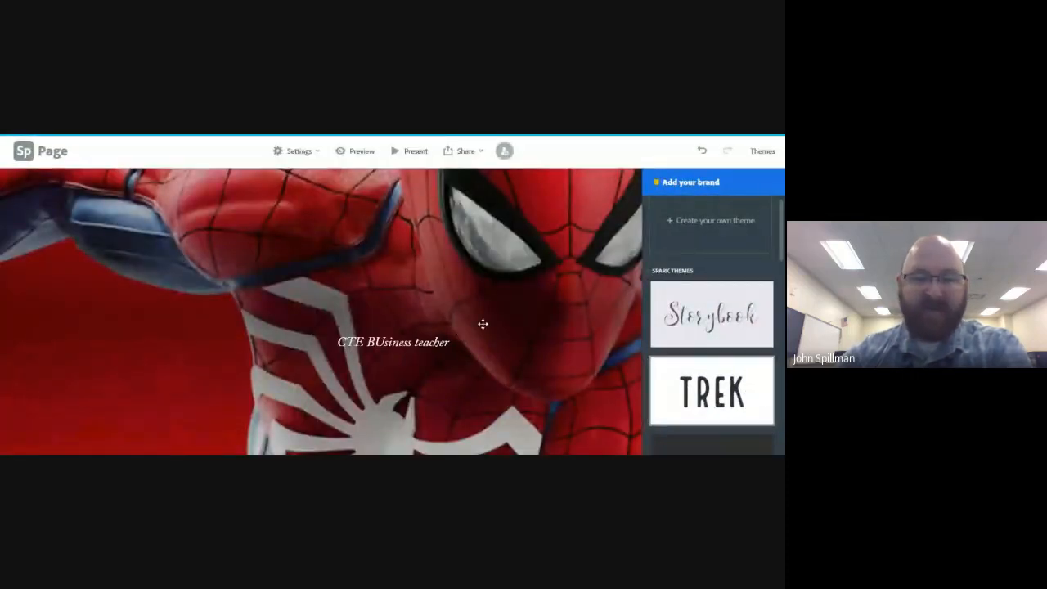
{"action": "scroll", "coordinate": [481, 323], "scroll_direction": "down", "scroll_amount": 5}
{"action": "scroll", "coordinate": [486, 321], "scroll_direction": "up", "scroll_amount": 5}
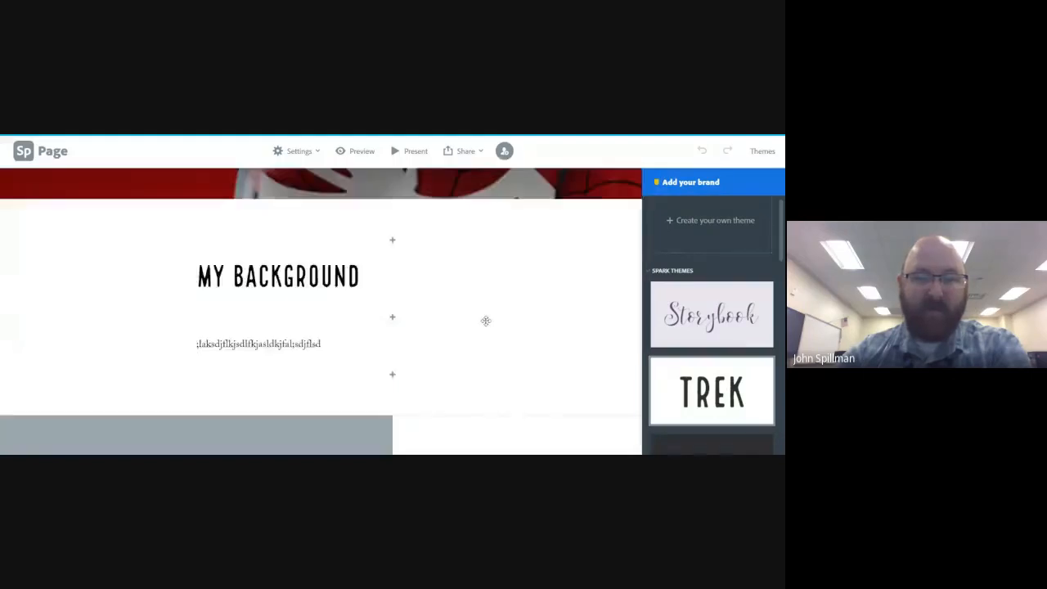
{"action": "scroll", "coordinate": [783, 236], "scroll_direction": "down", "scroll_amount": 3}
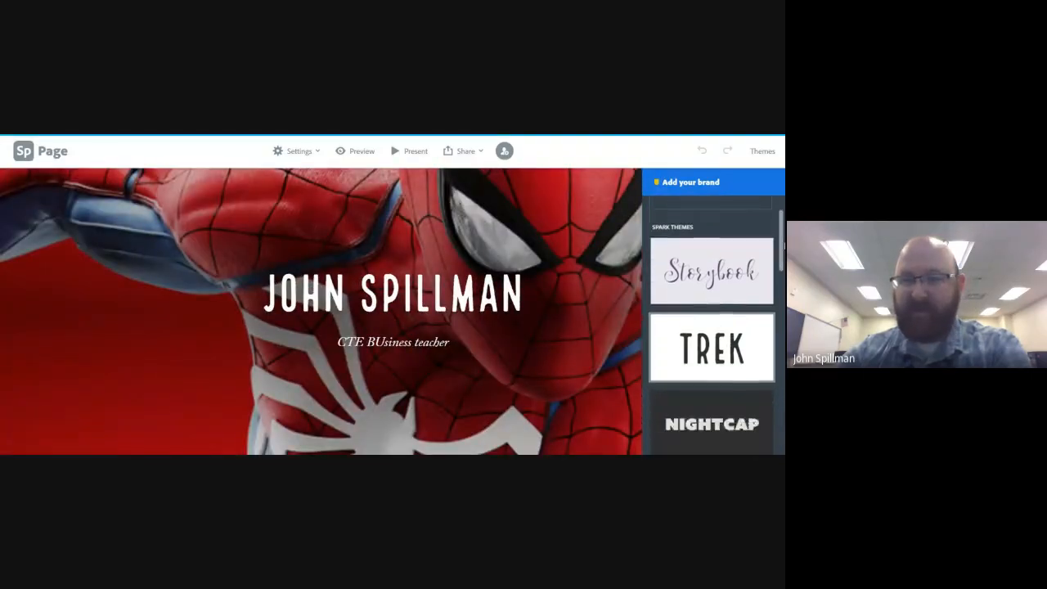
- Try the Nightcap theme and the Whimsy theme on the page
{"action": "left_click", "coordinate": [751, 278]}
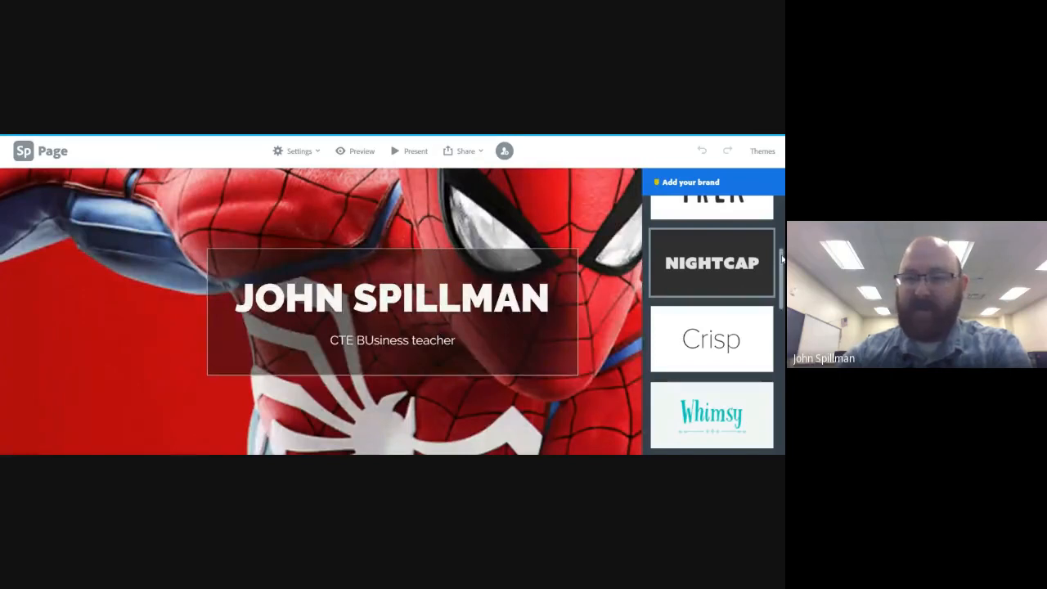
{"action": "scroll", "coordinate": [782, 260], "scroll_direction": "down", "scroll_amount": 3}
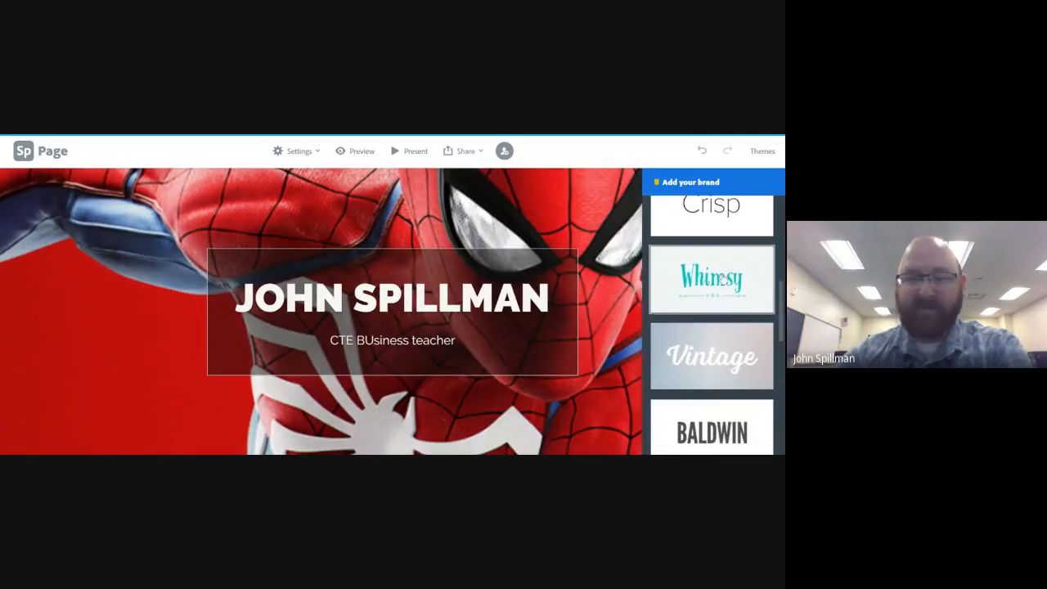
{"action": "left_click", "coordinate": [721, 278]}
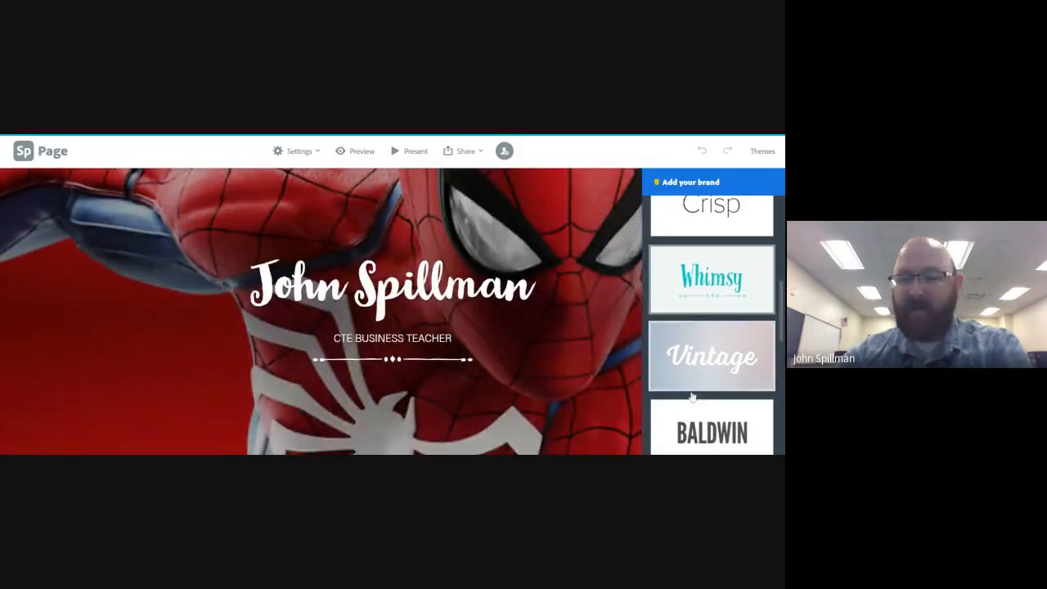
- Apply the Vintage theme to the page, look over the remaining themes and close the theme list
{"action": "left_click", "coordinate": [700, 378]}
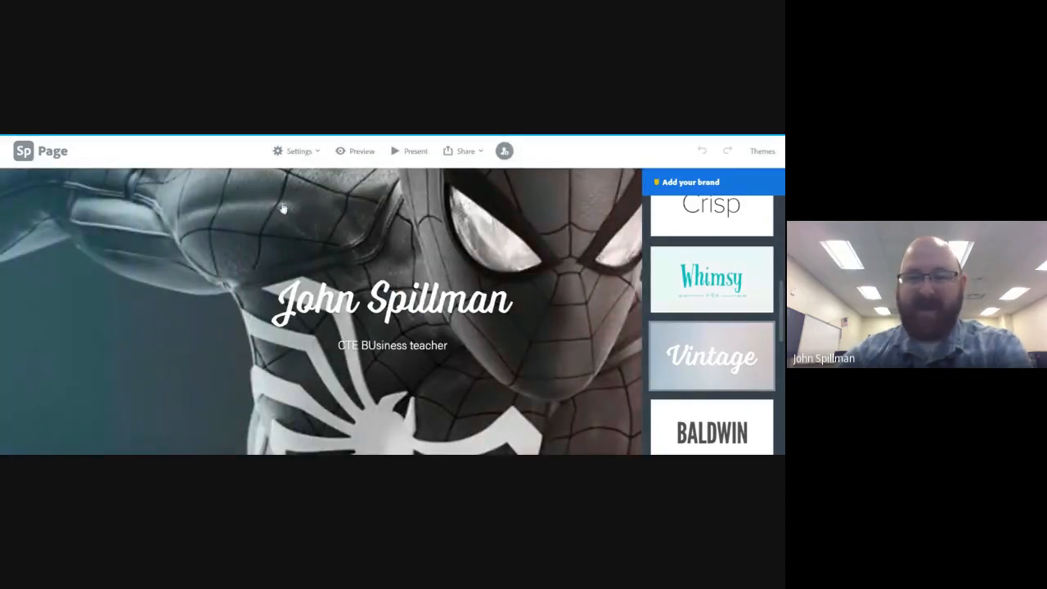
{"action": "scroll", "coordinate": [712, 327], "scroll_direction": "down", "scroll_amount": 1}
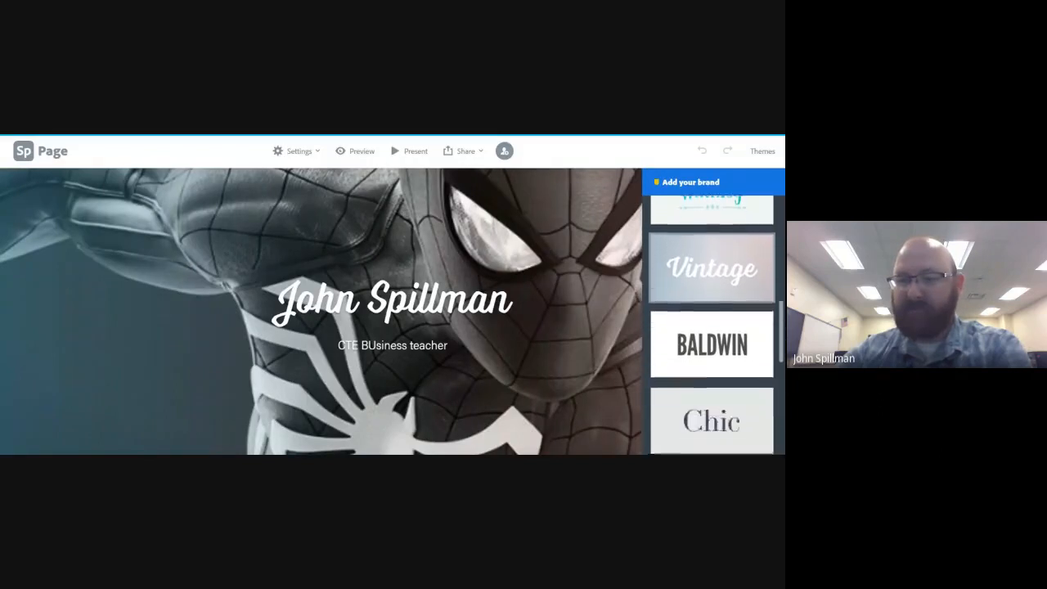
{"action": "scroll", "coordinate": [712, 328], "scroll_direction": "down", "scroll_amount": 3}
{"action": "scroll", "coordinate": [712, 327], "scroll_direction": "up", "scroll_amount": 5}
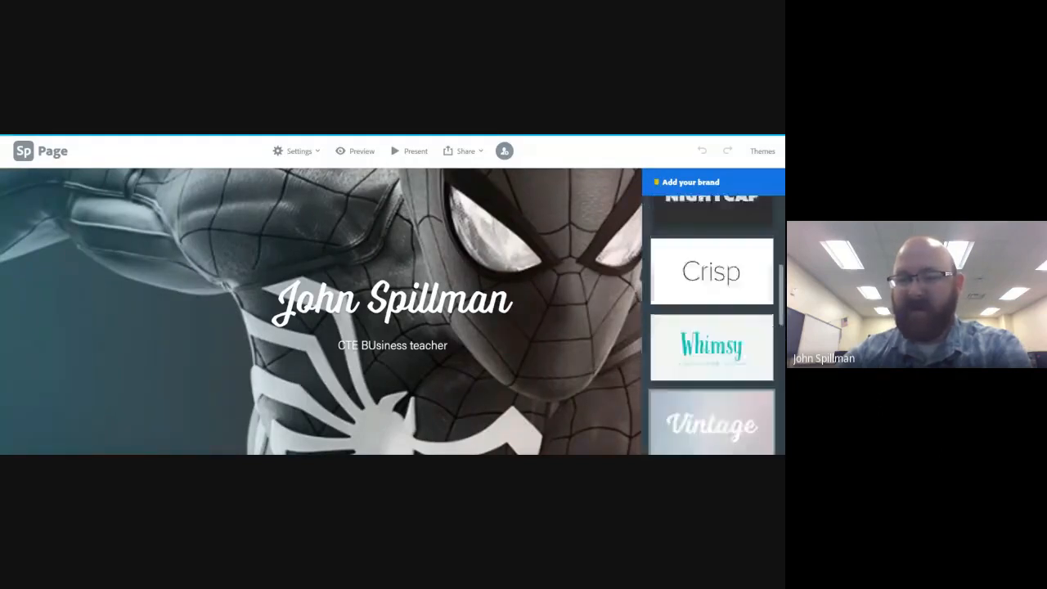
{"action": "scroll", "coordinate": [712, 328], "scroll_direction": "up", "scroll_amount": 10}
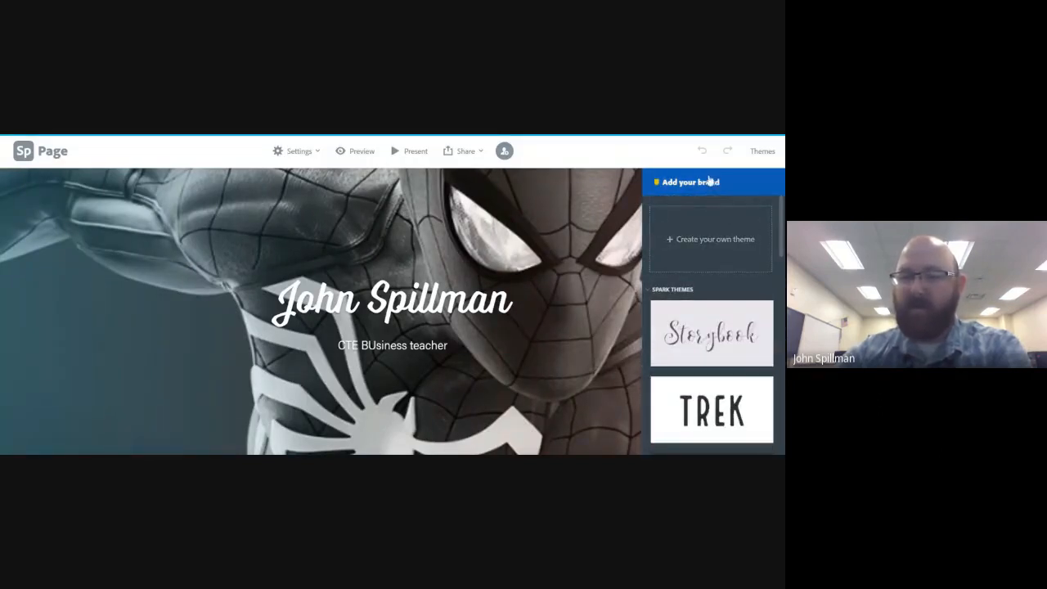
{"action": "left_click", "coordinate": [760, 151]}
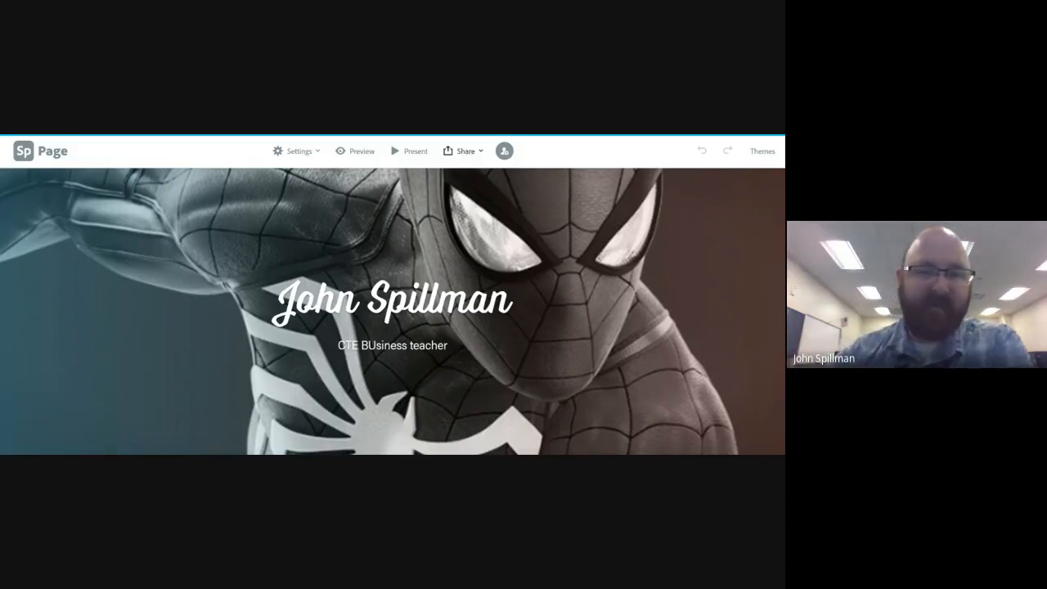
- Publish the page under the Education category and create its shareable link
{"action": "left_click", "coordinate": [479, 153]}
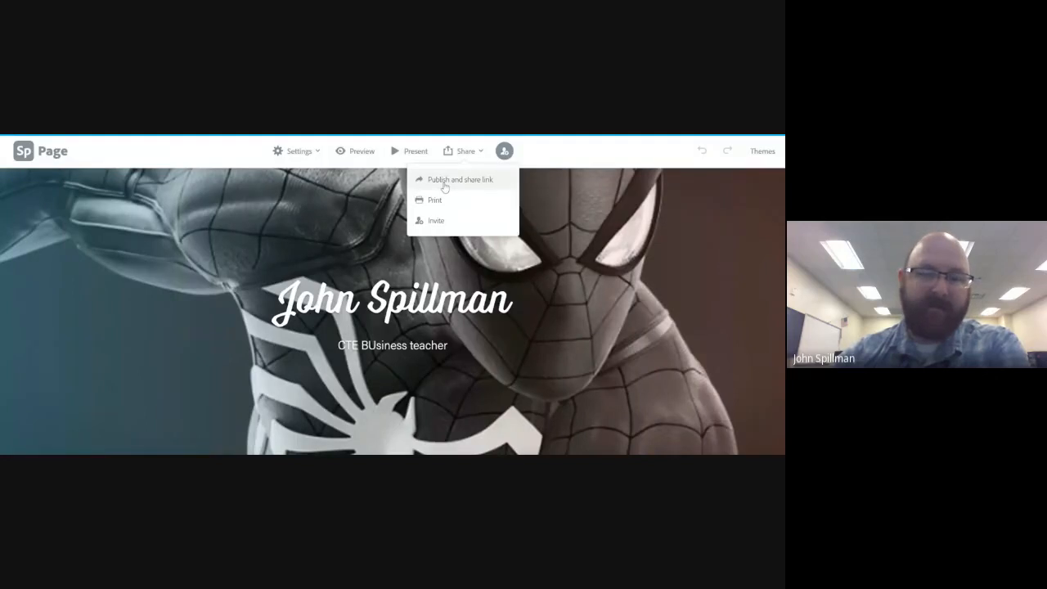
{"action": "left_click", "coordinate": [454, 179]}
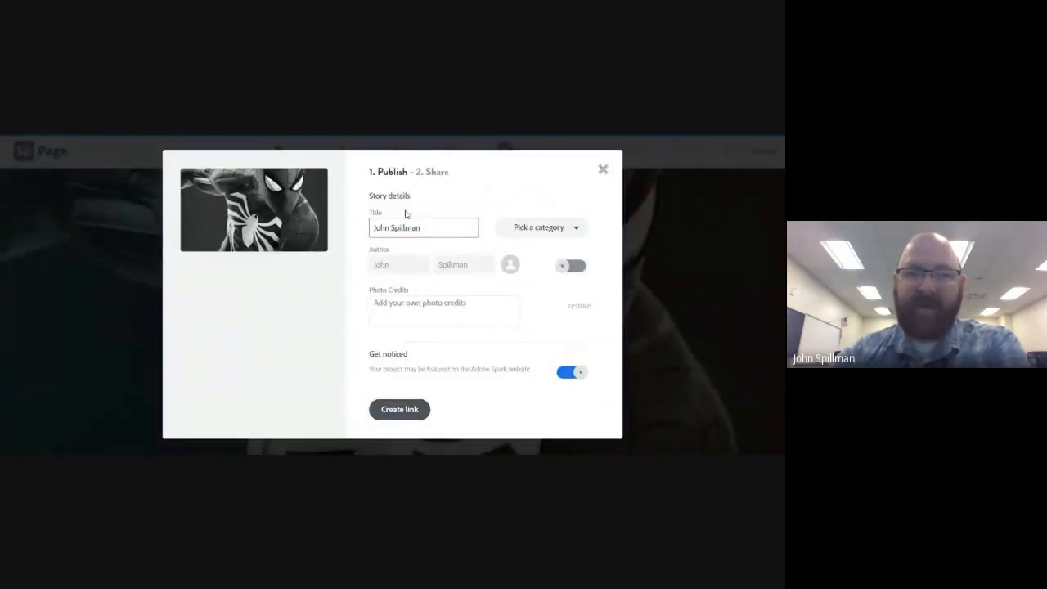
{"action": "left_click", "coordinate": [577, 230]}
{"action": "left_click", "coordinate": [540, 284]}
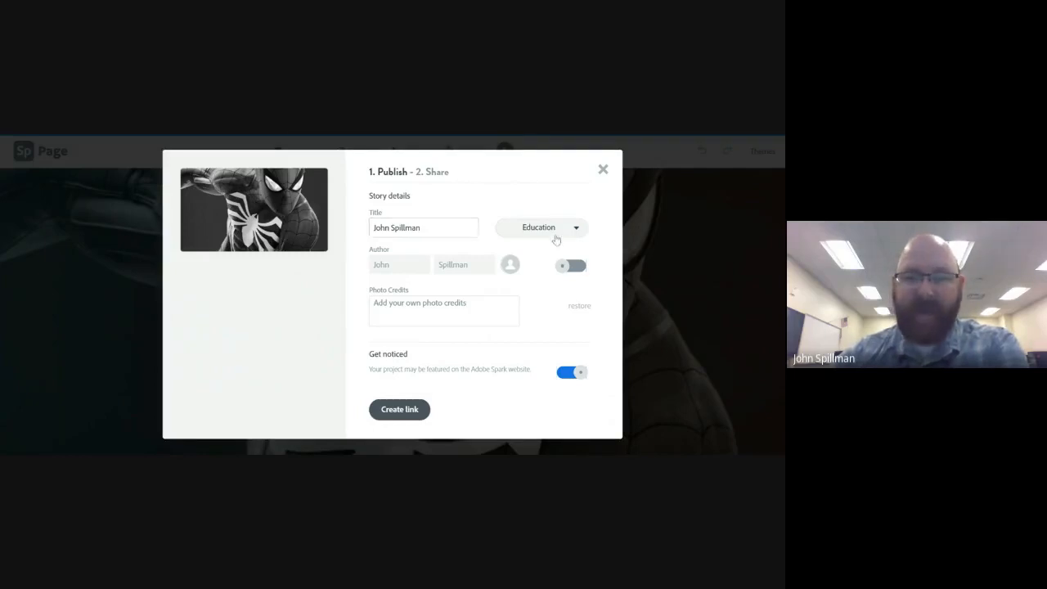
{"action": "left_click", "coordinate": [407, 411]}
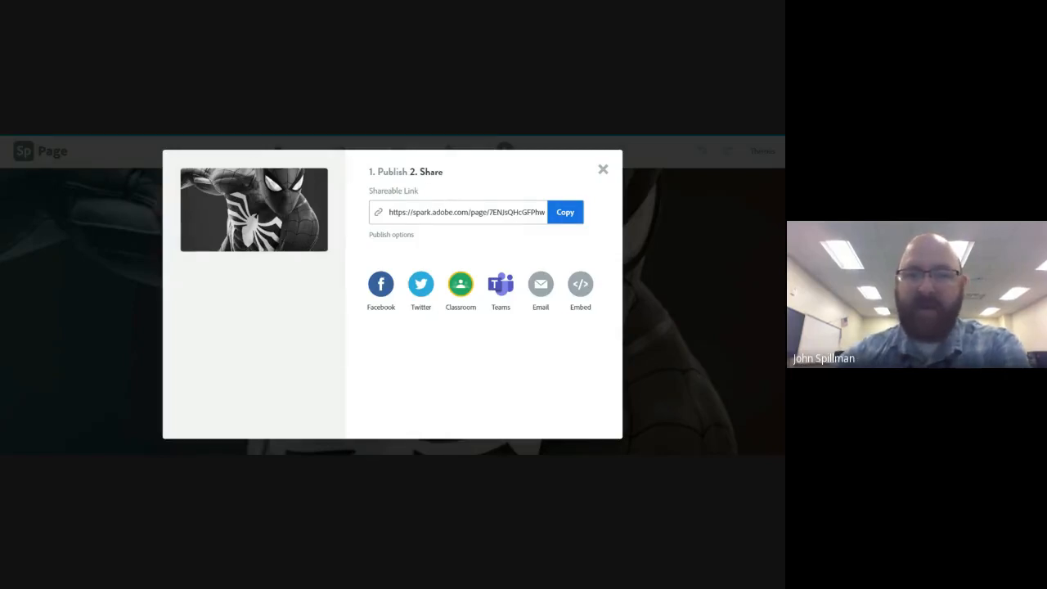
- Copy the shareable link and paste it as the answer to question 9 in the Spark About Me Planning Guide FINAL document
{"action": "left_click", "coordinate": [557, 217]}
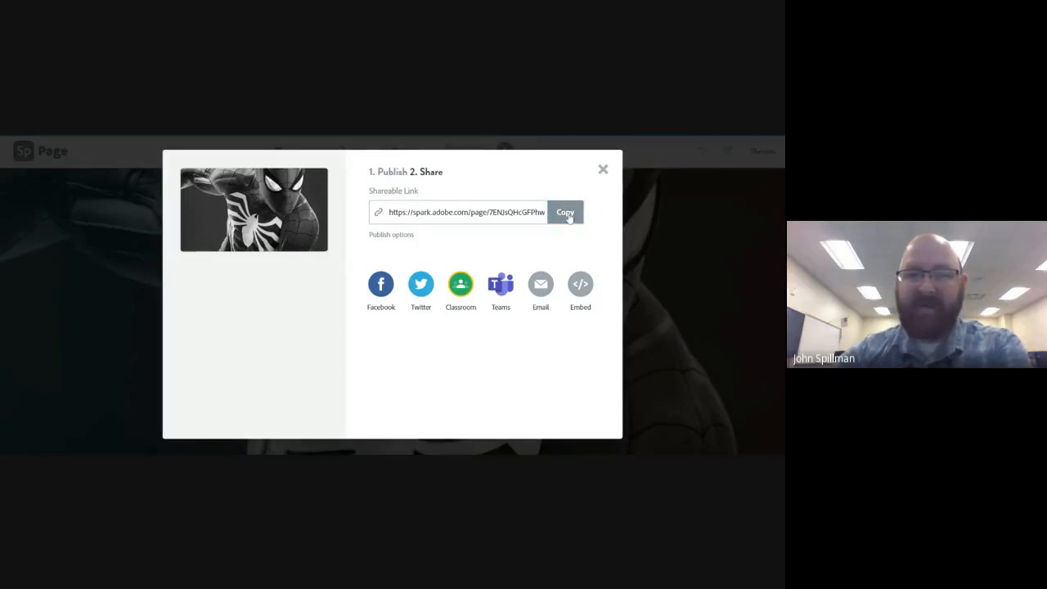
{"action": "left_click", "coordinate": [569, 217]}
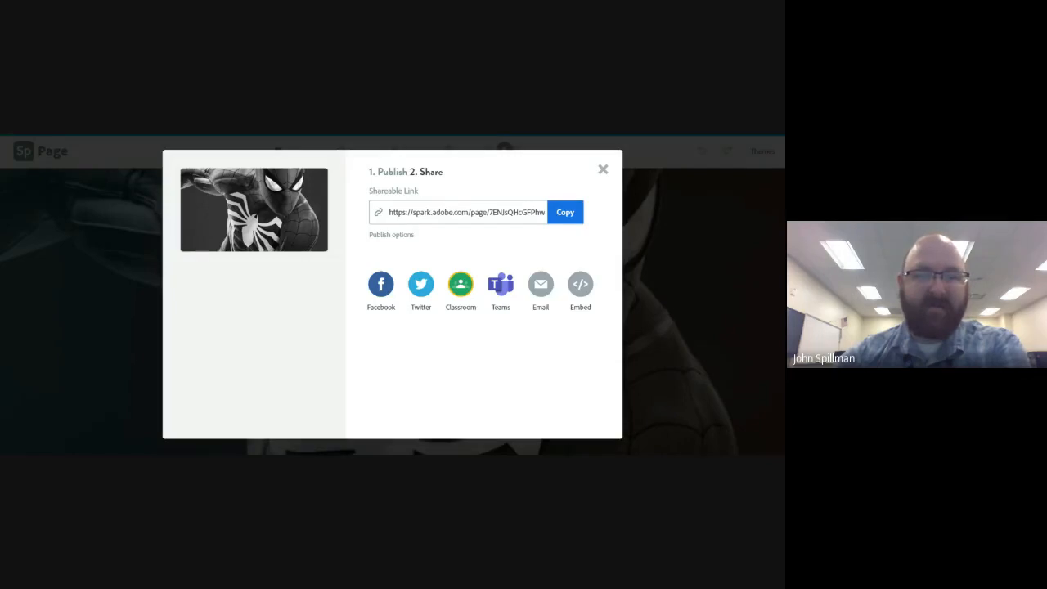
{"action": "key", "text": "ctrl+Tab"}
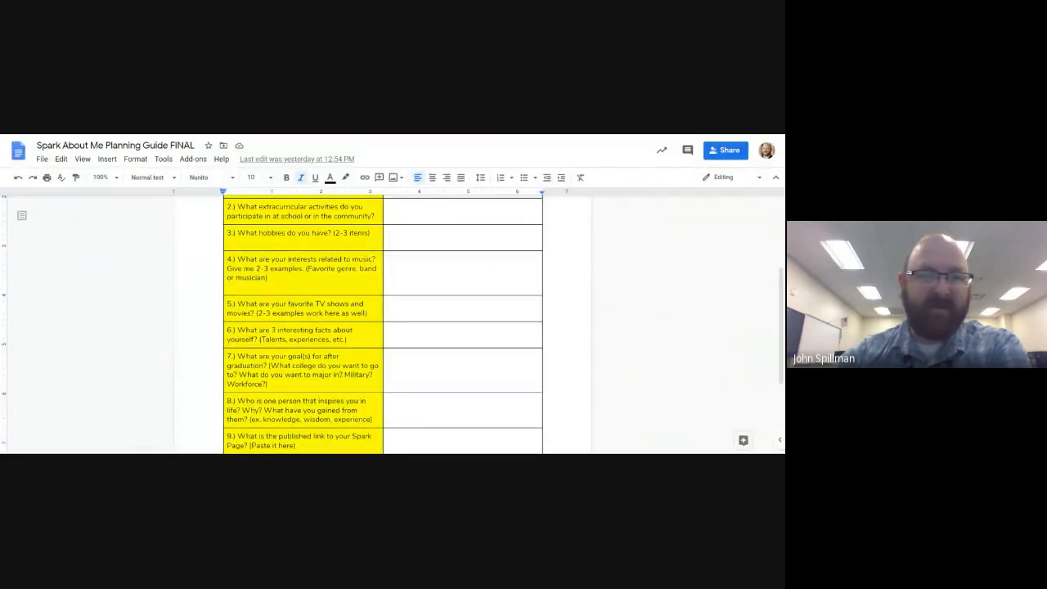
{"action": "scroll", "coordinate": [383, 324], "scroll_direction": "down", "scroll_amount": 4}
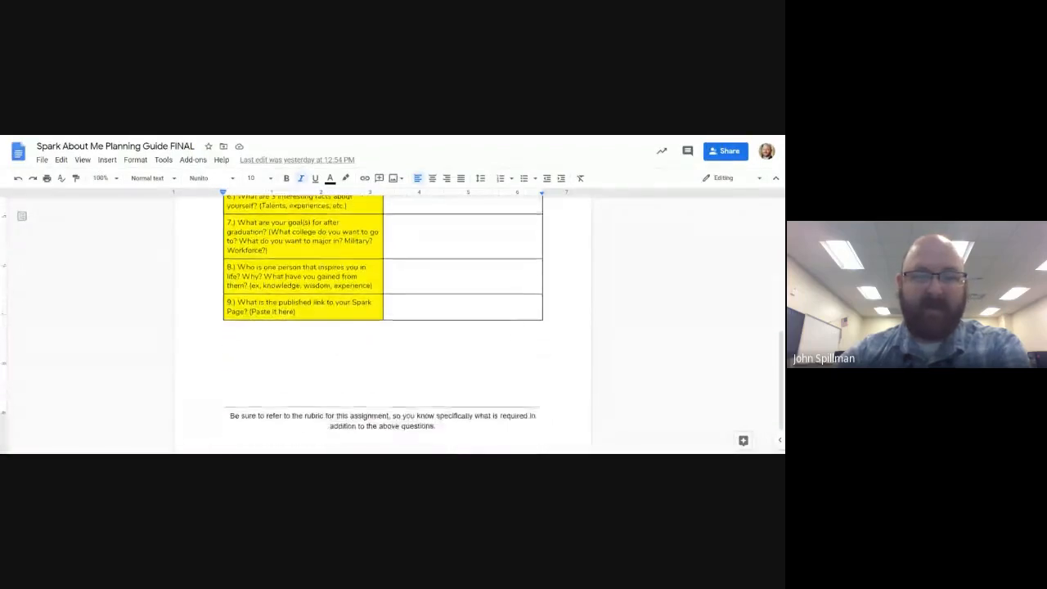
{"action": "left_click", "coordinate": [414, 300]}
{"action": "right_click", "coordinate": [414, 299]}
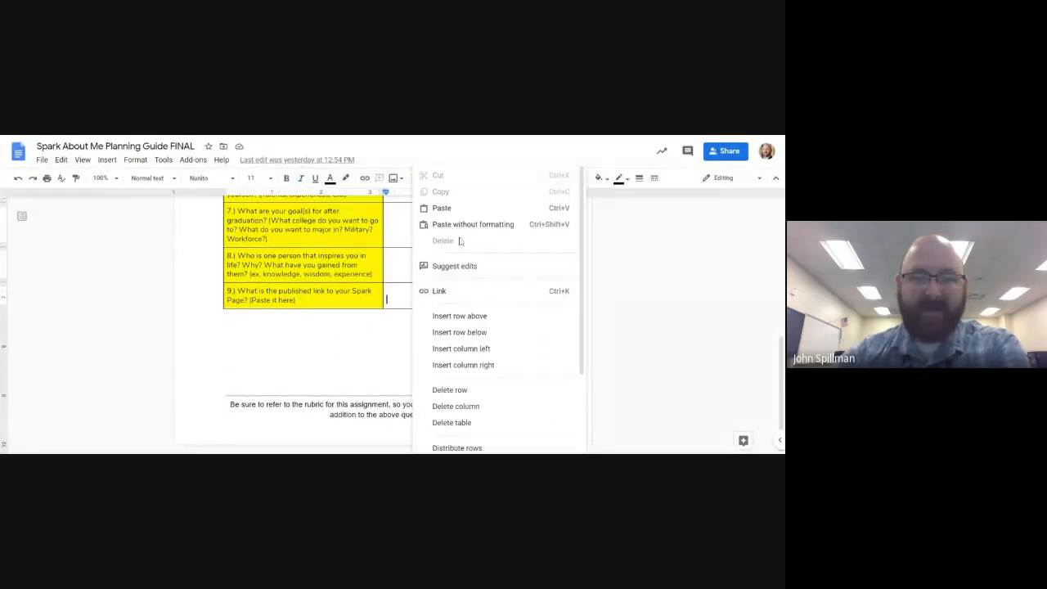
{"action": "left_click", "coordinate": [442, 208]}
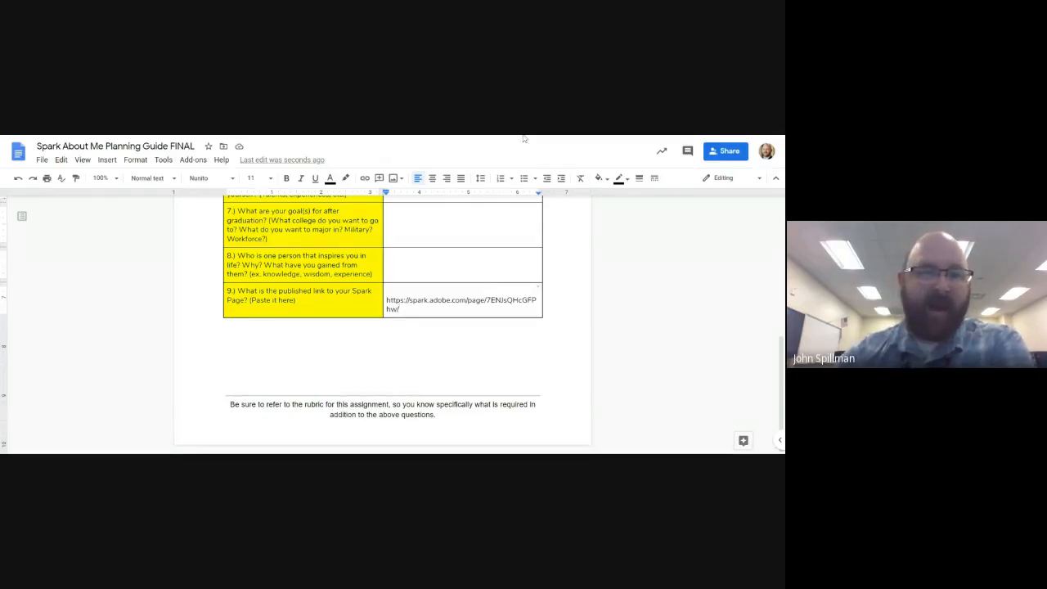
- Return to the Adobe Spark page, close its publishing dialog and look at the sharing options
{"action": "key", "text": "ctrl+Tab"}
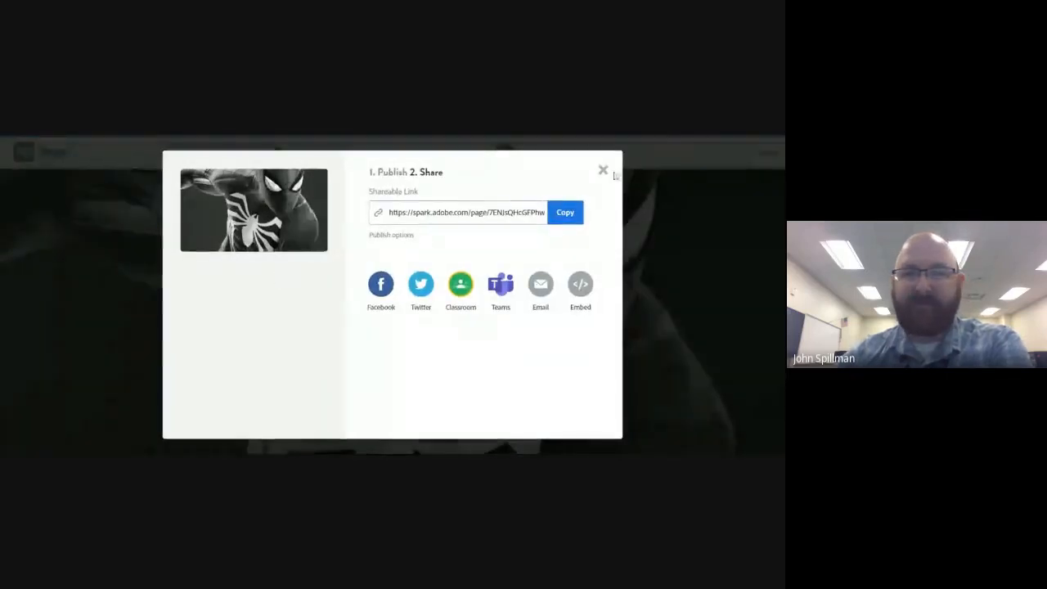
{"action": "left_click", "coordinate": [603, 170]}
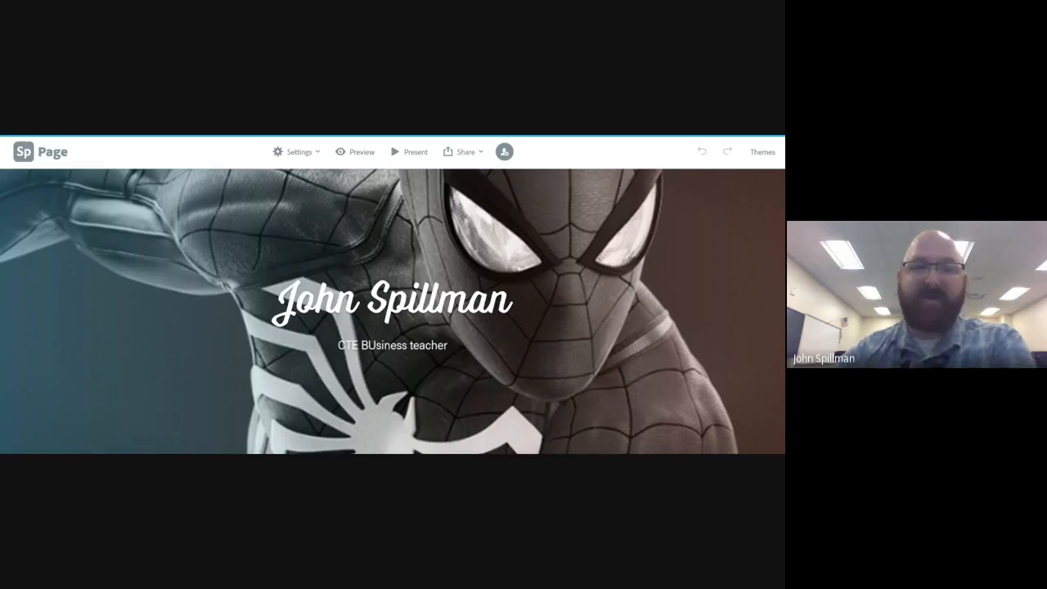
{"action": "left_click", "coordinate": [472, 152]}
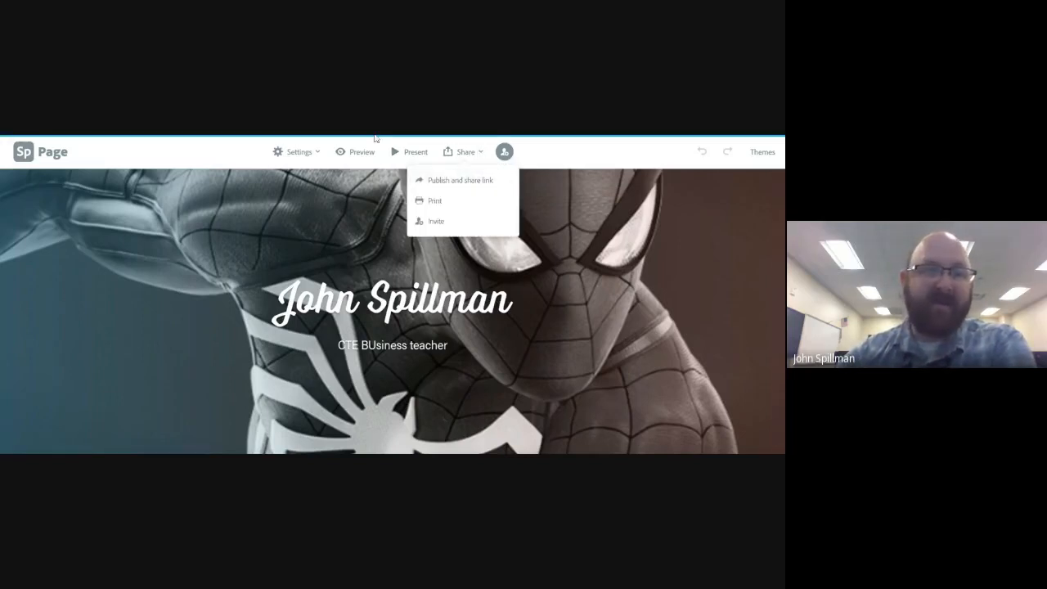
{"action": "left_click", "coordinate": [593, 162]}
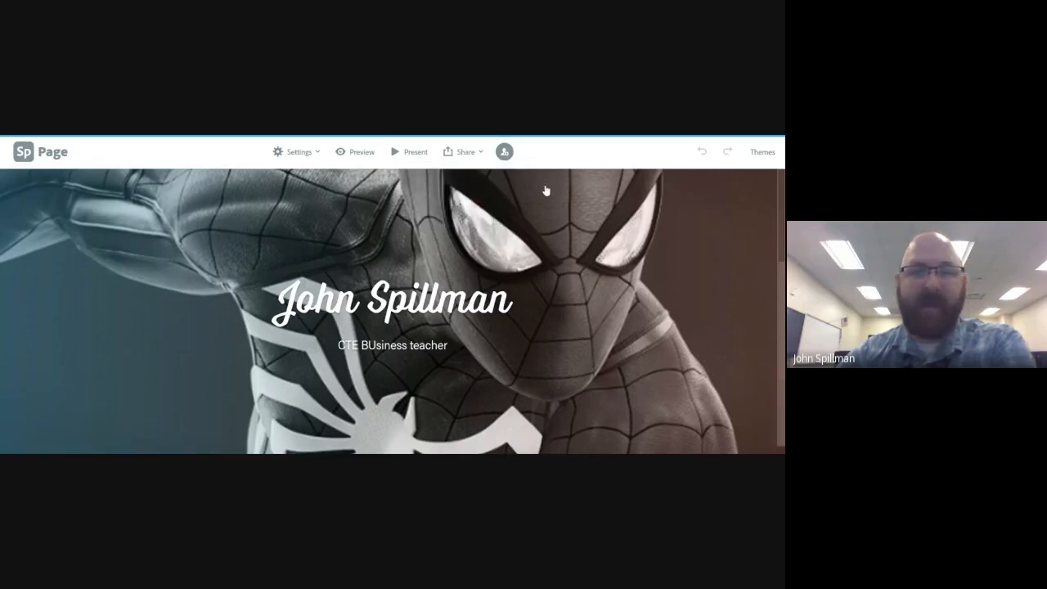